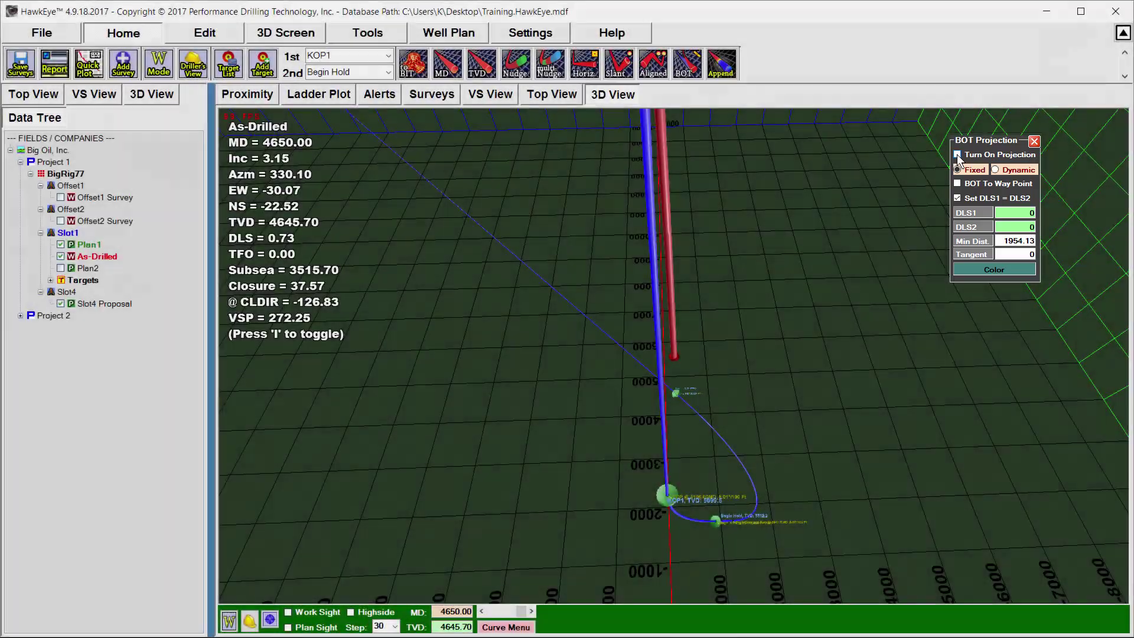
Turn on the BOT projection from the As-Drilled well to Plan1 and inspect it along its length in the 3D view.
left_click(957, 154)
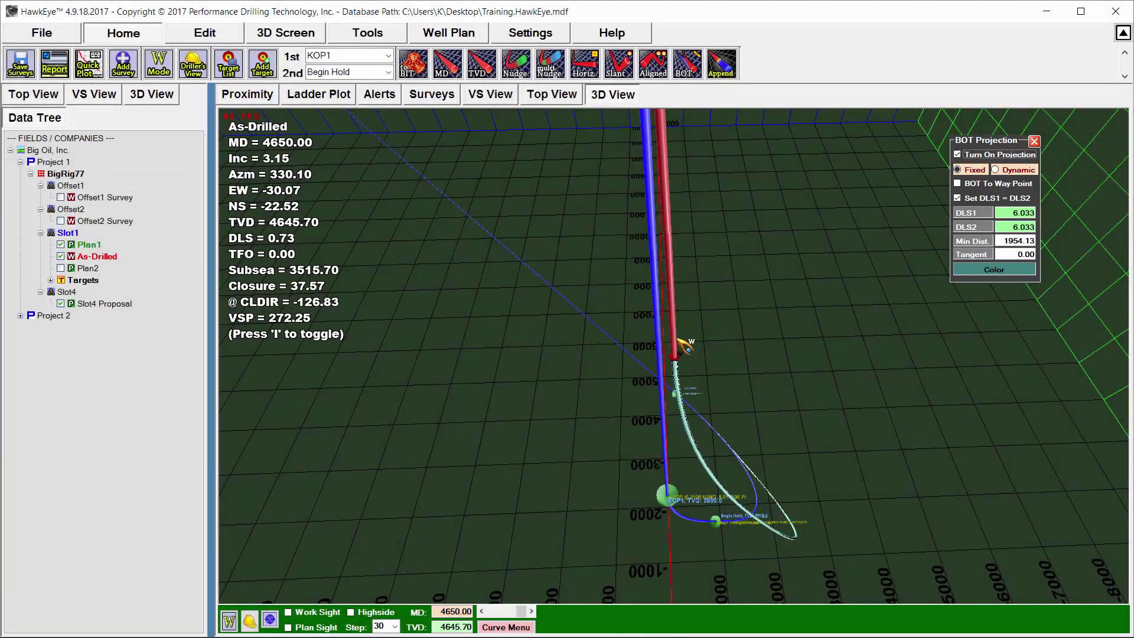
scroll(679, 346, "down", 20)
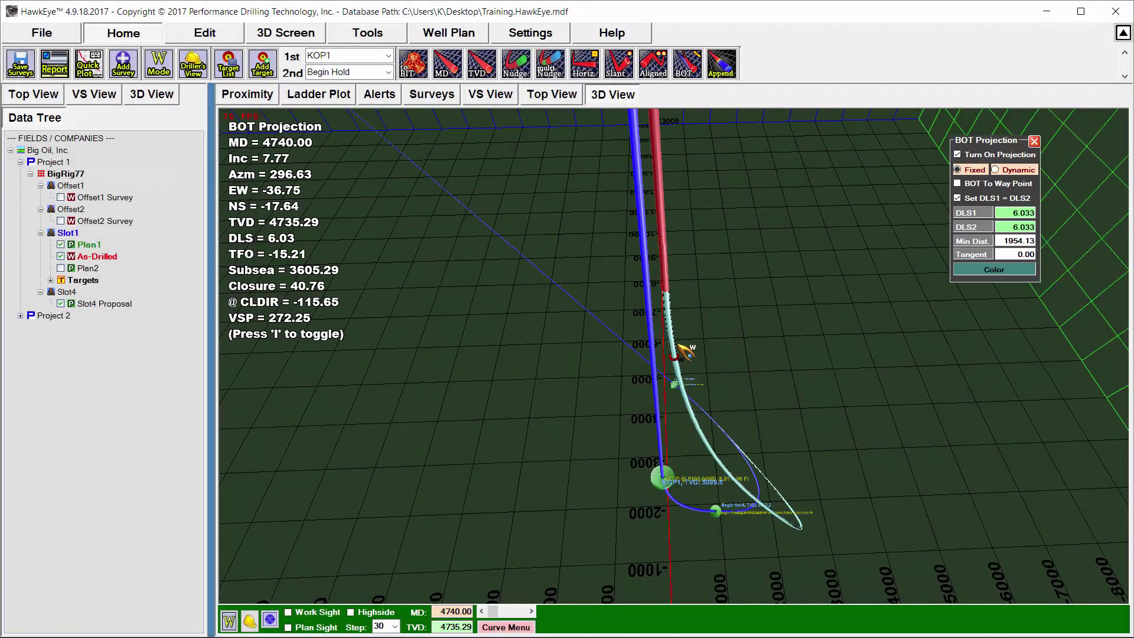
scroll(679, 346, "down", 17)
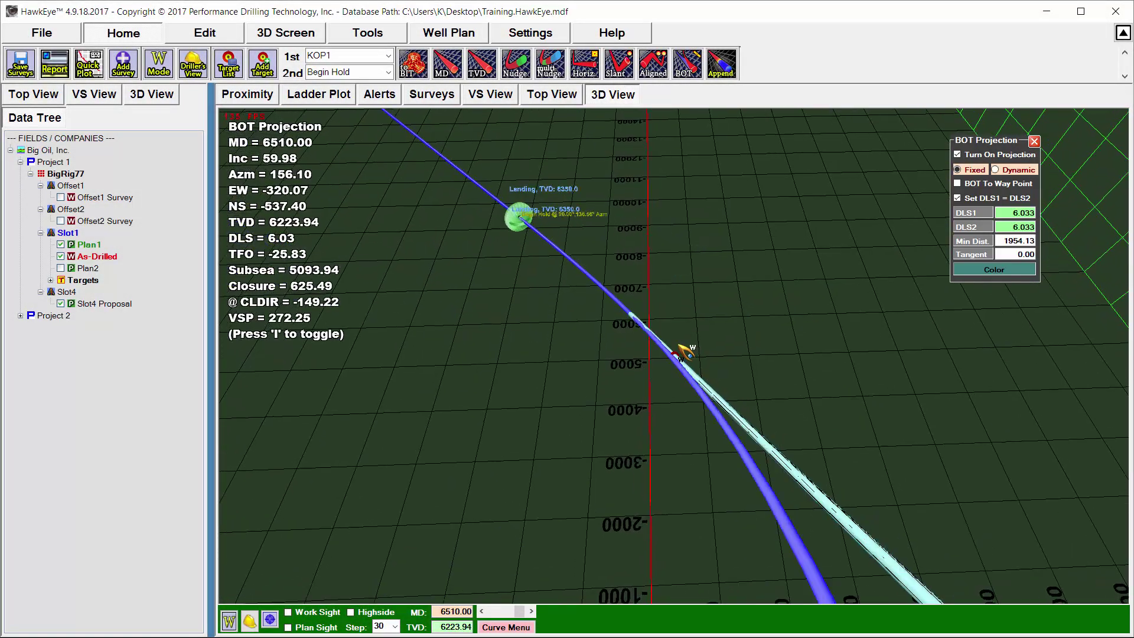
scroll(679, 346, "up", 20)
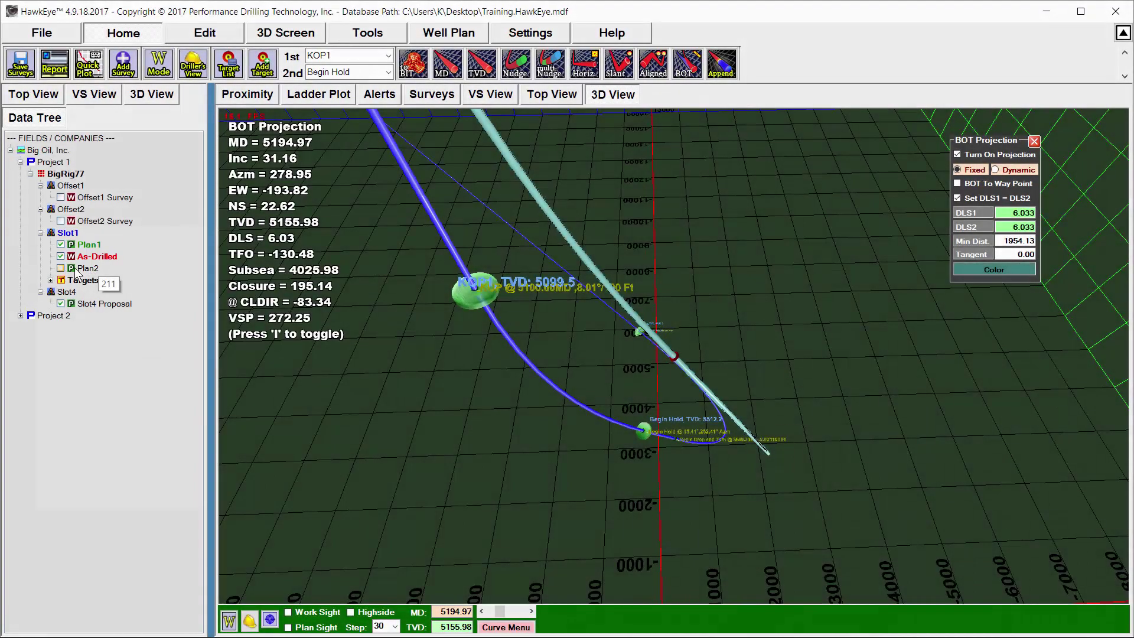
Set Plan2 as the current proposal curve, turn the BOT projection back on and inspect the curve along its length.
right_click(88, 269)
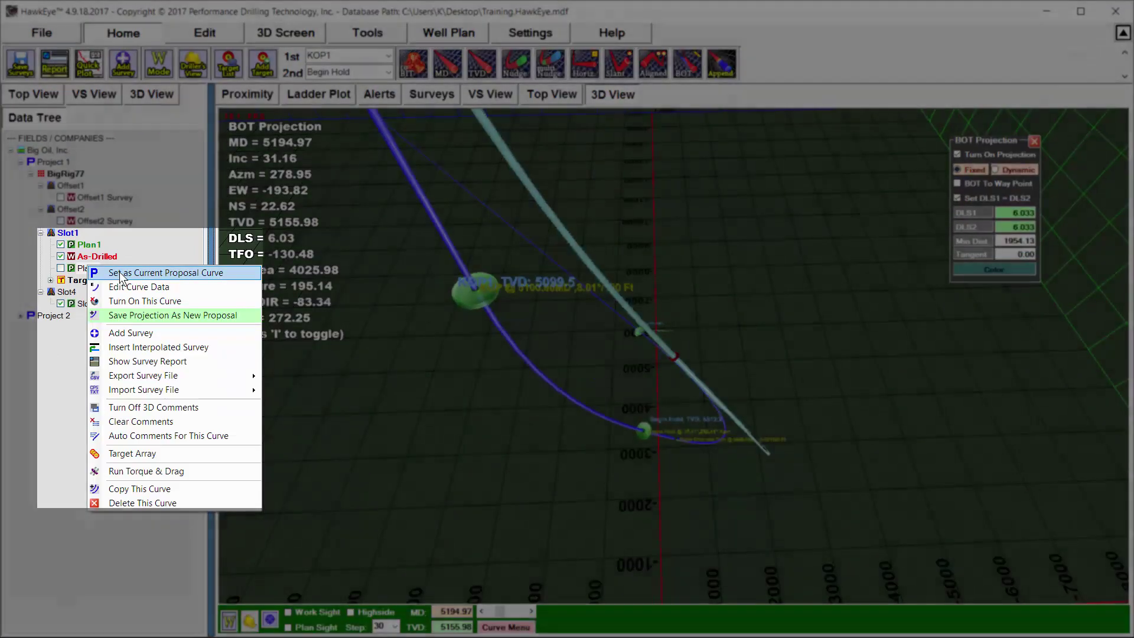
left_click(120, 274)
key("w")
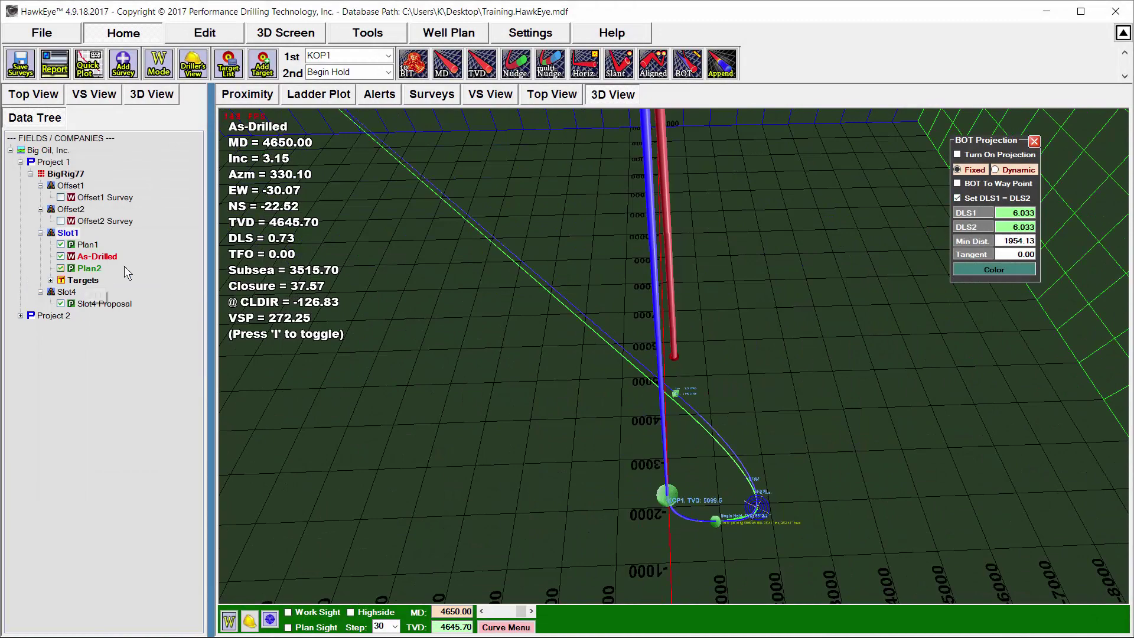
left_click(985, 160)
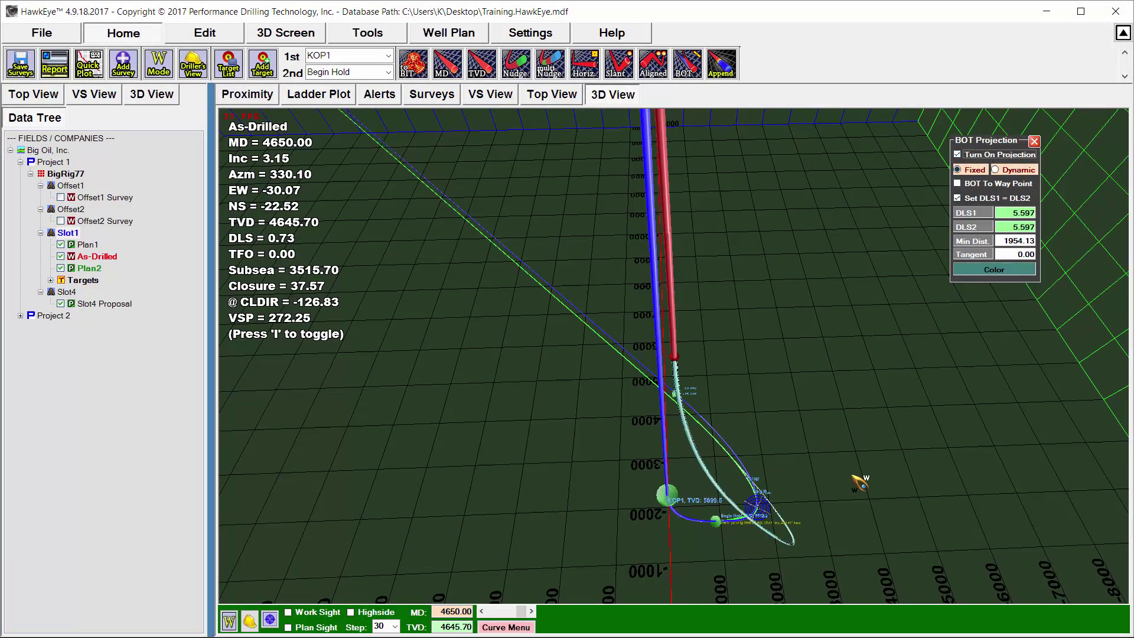
scroll(877, 457, "down", 2)
scroll(874, 472, "up", 15)
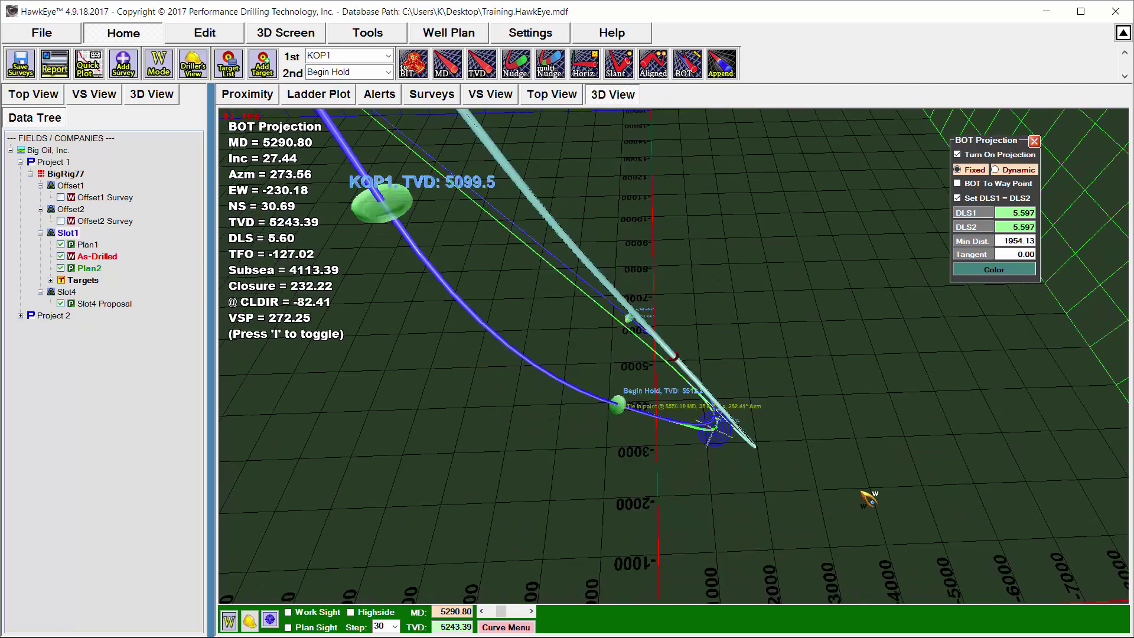
Set Plan1 as the current proposal curve and inspect its BOT projection from another angle in the 3D view.
right_click(92, 245)
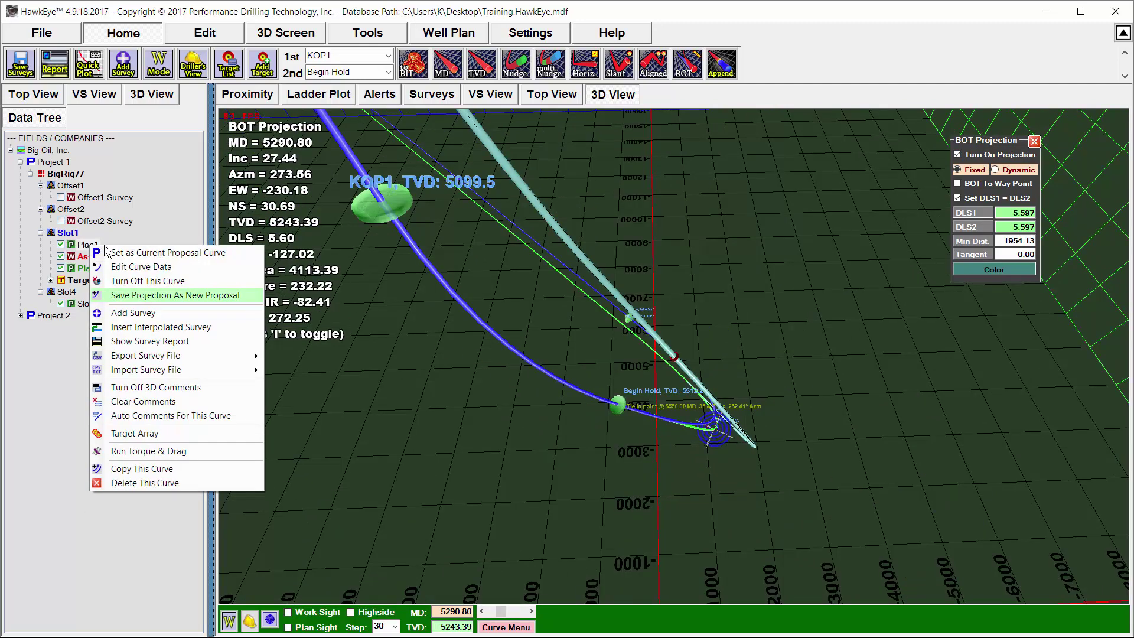
left_click(113, 252)
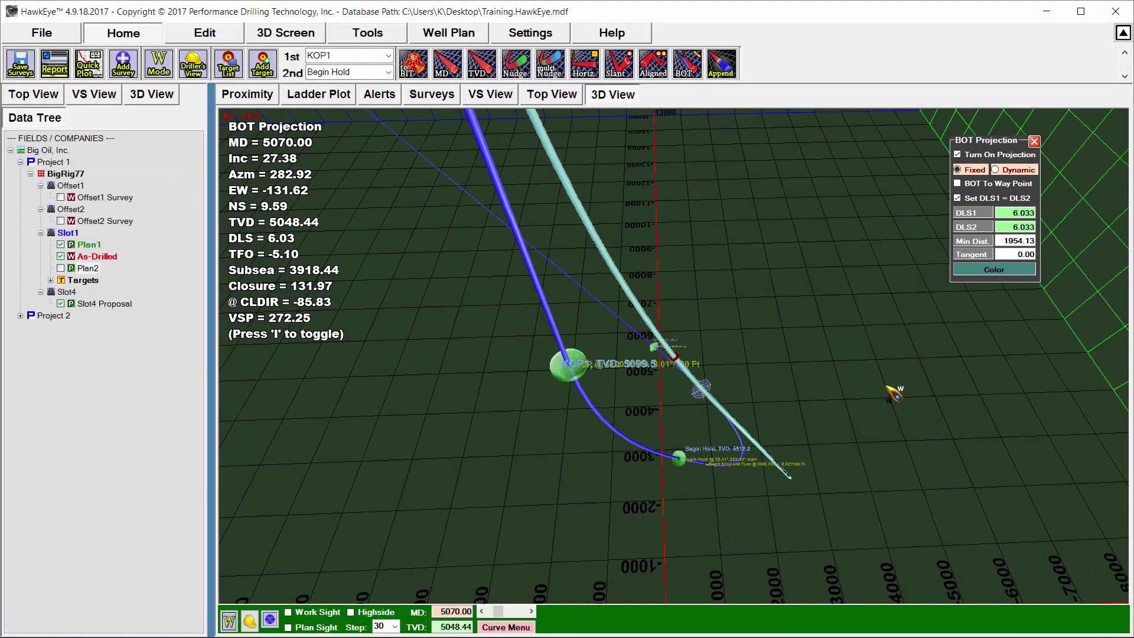
scroll(892, 393, "down", 20)
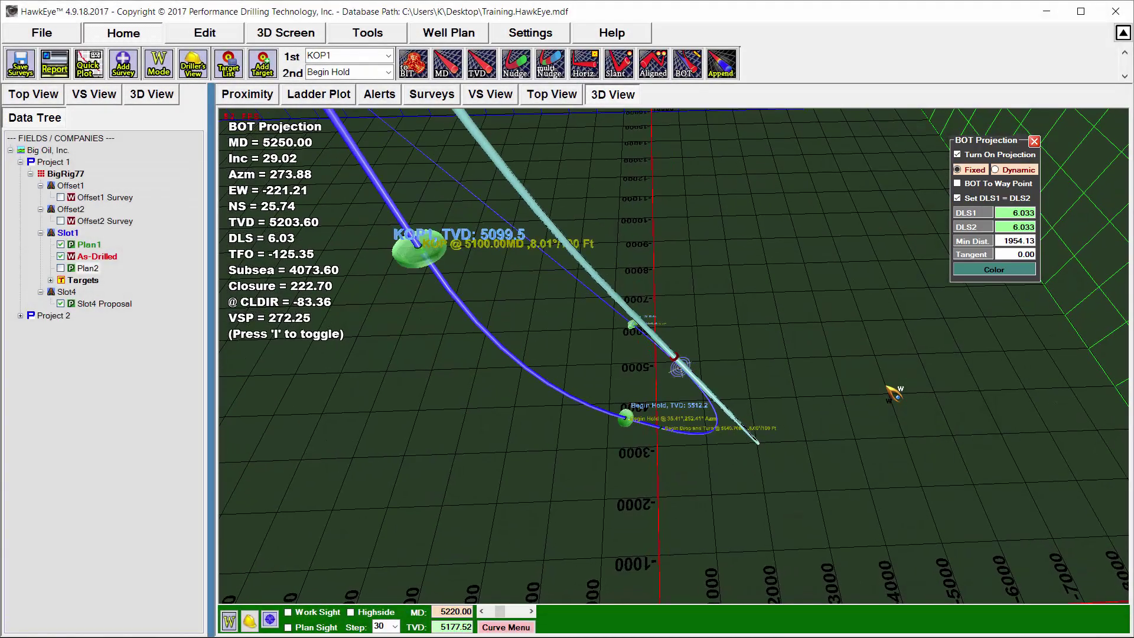
scroll(891, 393, "up", 3)
left_click_drag(891, 392, 533, 431)
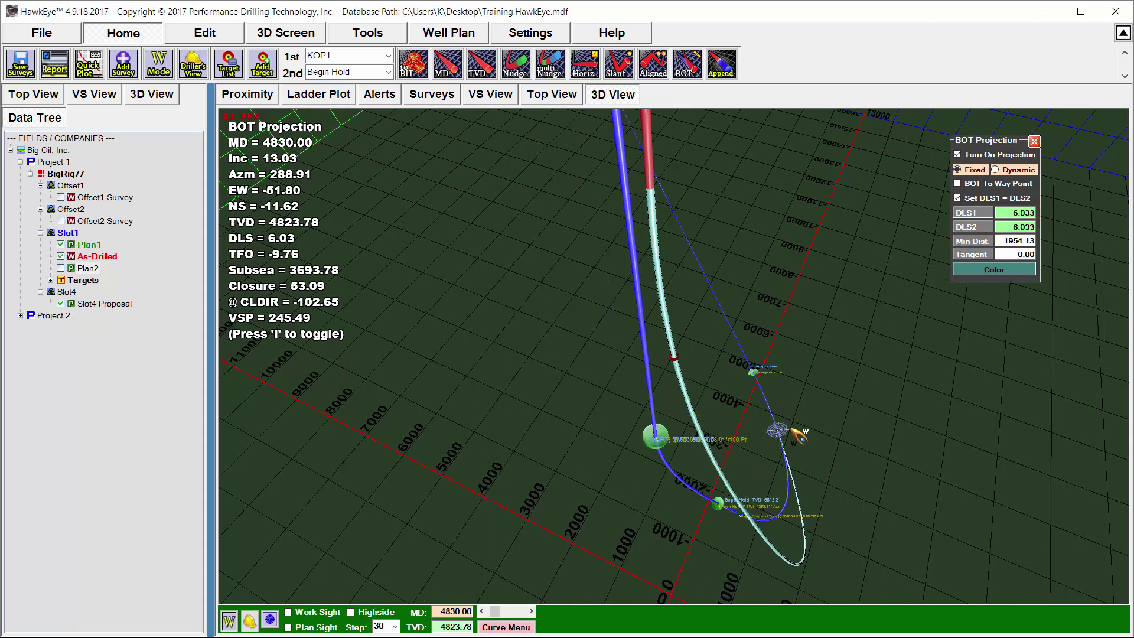
Try minimum distances of 2500 and 1800 for the fixed BOT projection.
double_click(1012, 240)
type("2500")
key("Return")
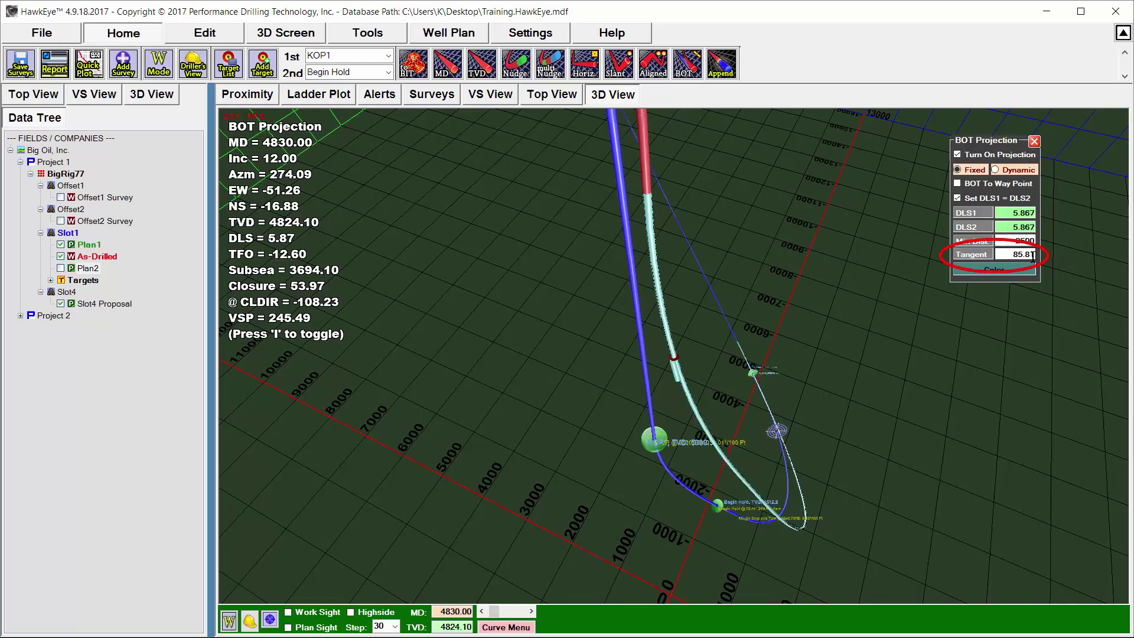
double_click(1012, 240)
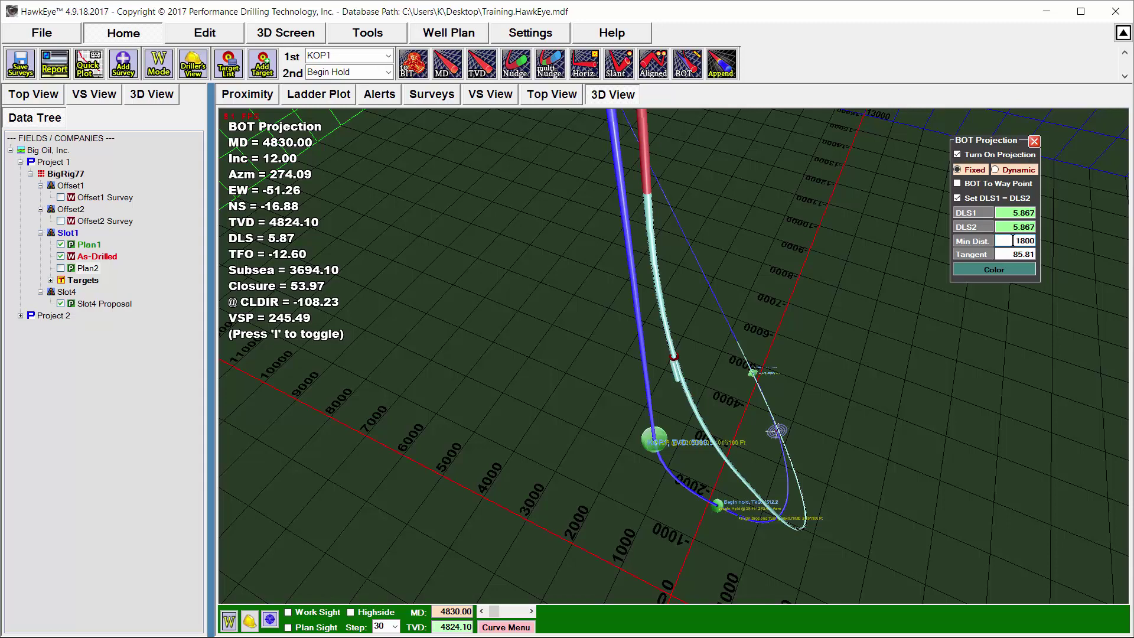
key("Return")
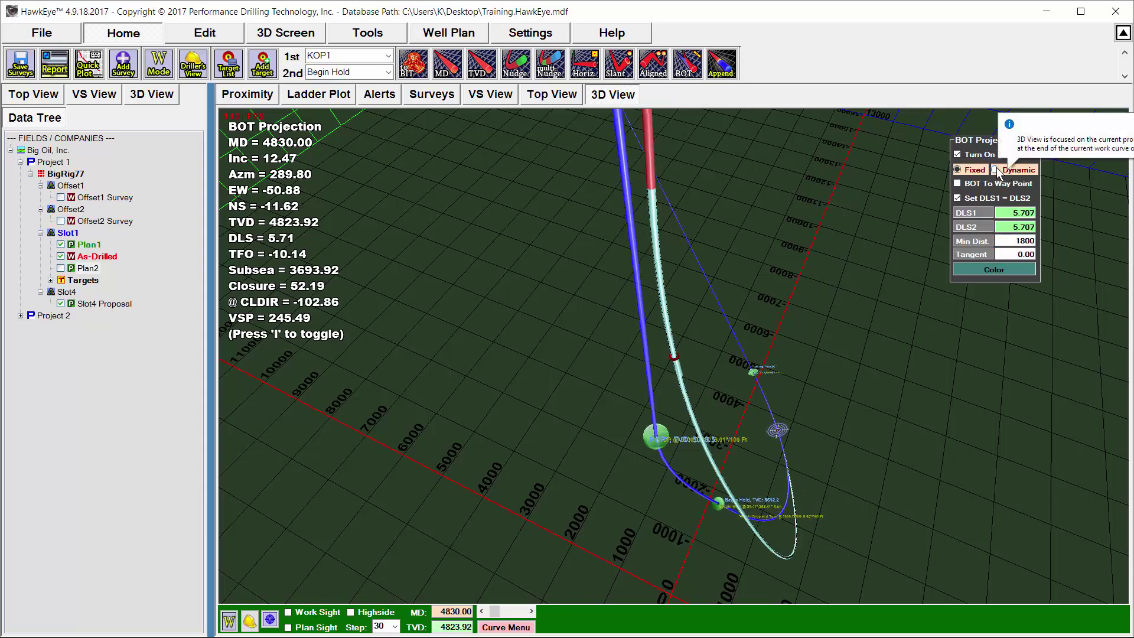
Switch the BOT projection to Dynamic and, in plan mode, shift its intercept back and forth along Plan1.
left_click(997, 171)
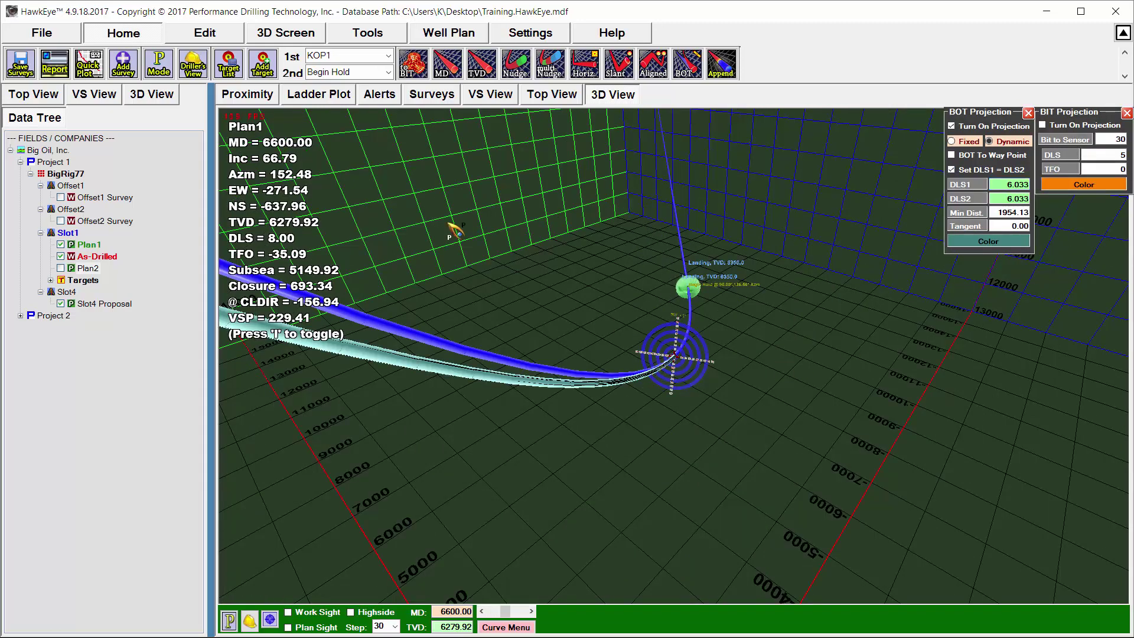
scroll(711, 407, "up", 10)
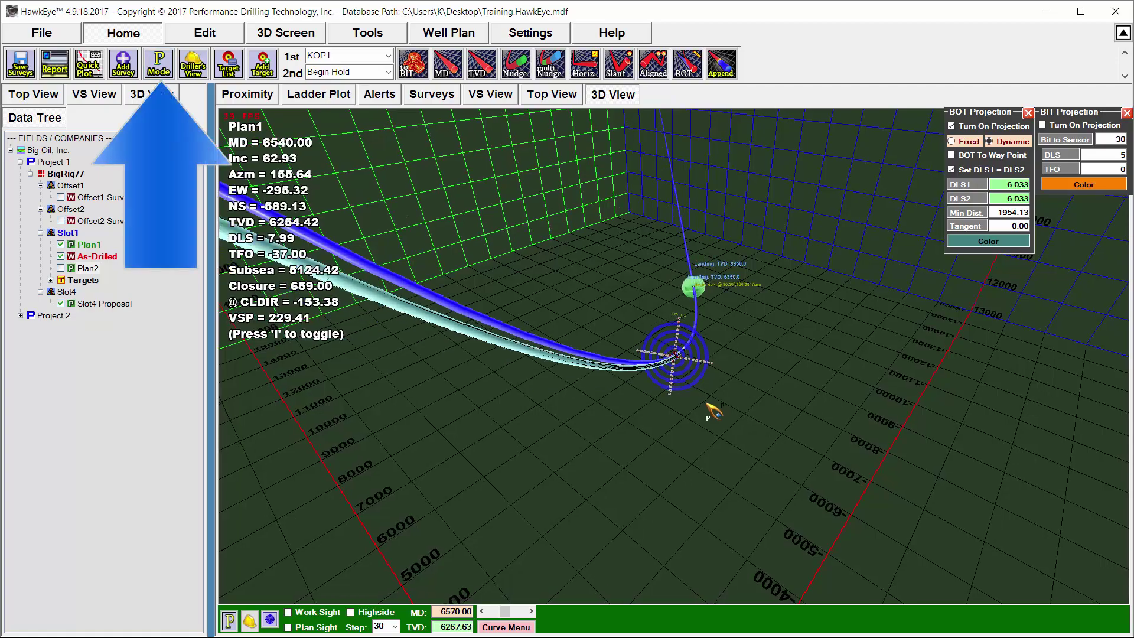
scroll(711, 406, "up", 18)
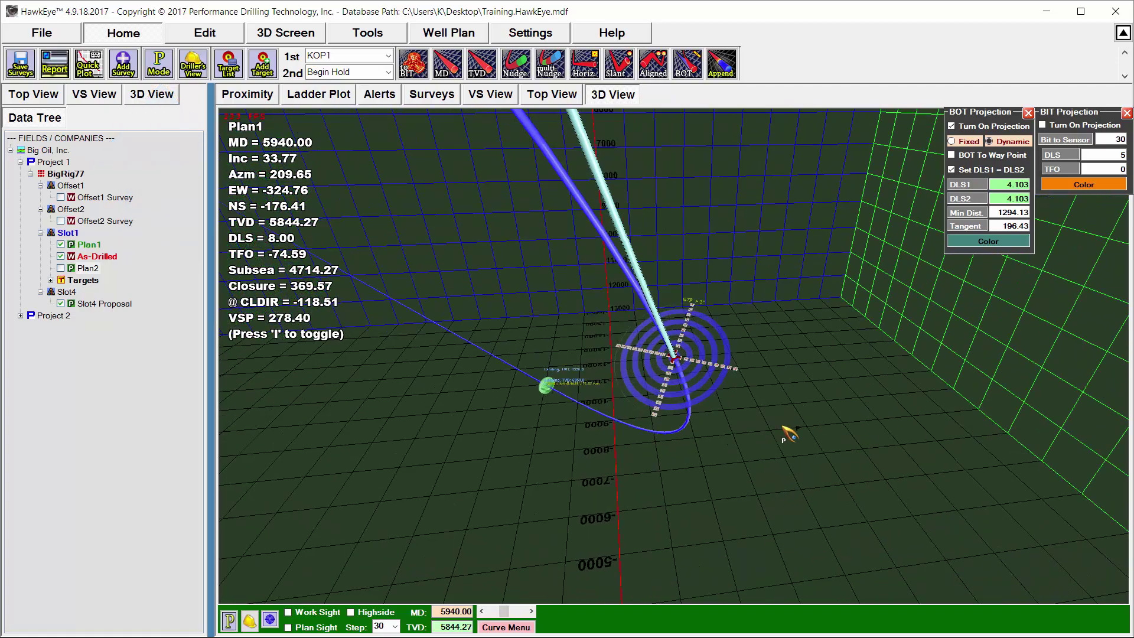
scroll(784, 426, "down", 20)
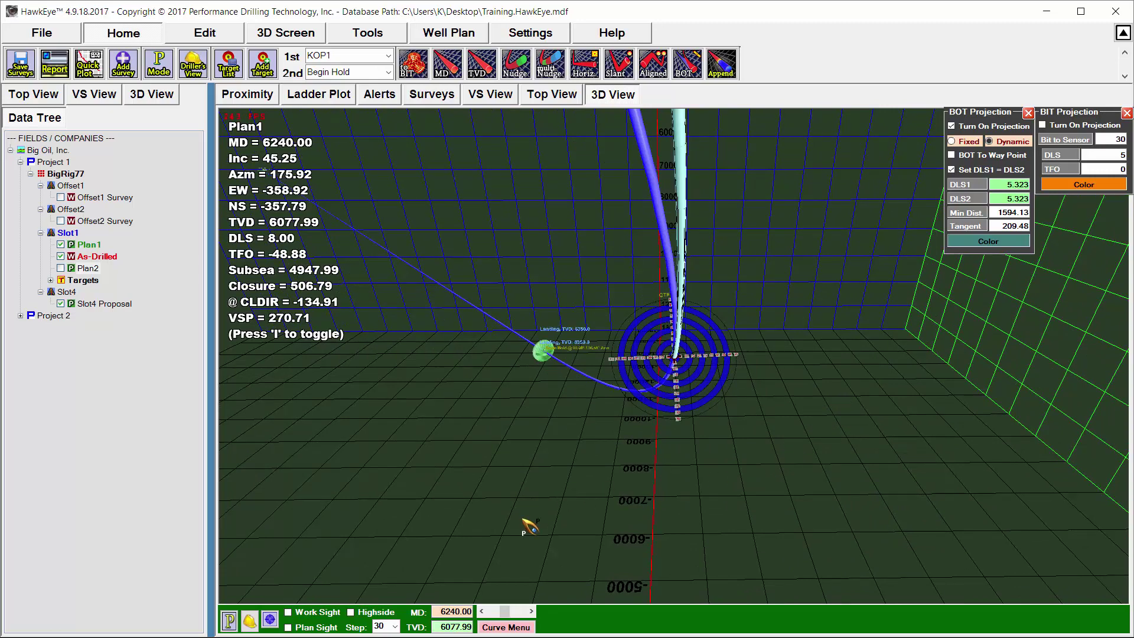
Set the measured depth on Plan1 to 6000 so the dynamic projection intercepts the plan there.
double_click(449, 610)
type("6000")
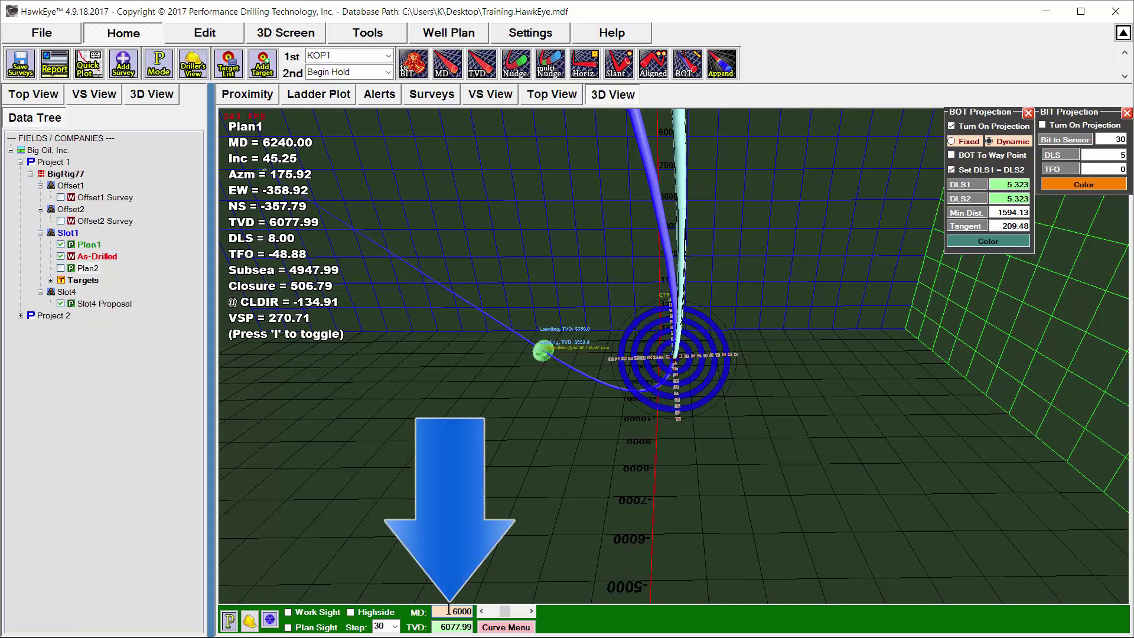
key("Return")
scroll(694, 386, "up", 5)
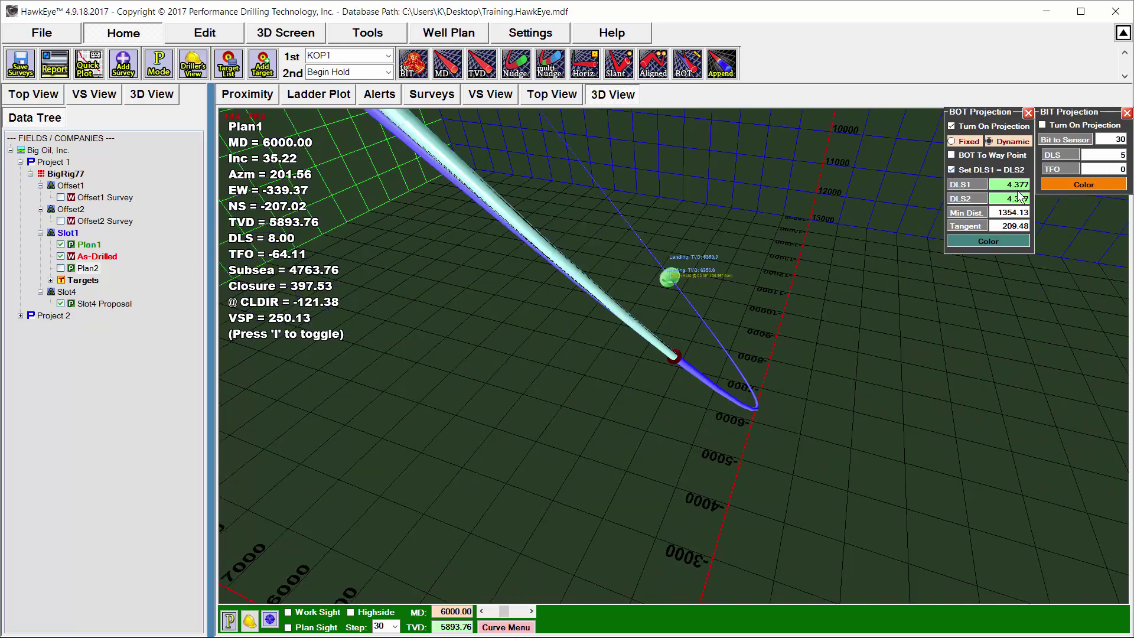
Unlink DLS1 from DLS2, set DLS1 to 5 and DLS2 to 3.942, and move the intercept along Plan1.
left_click(952, 170)
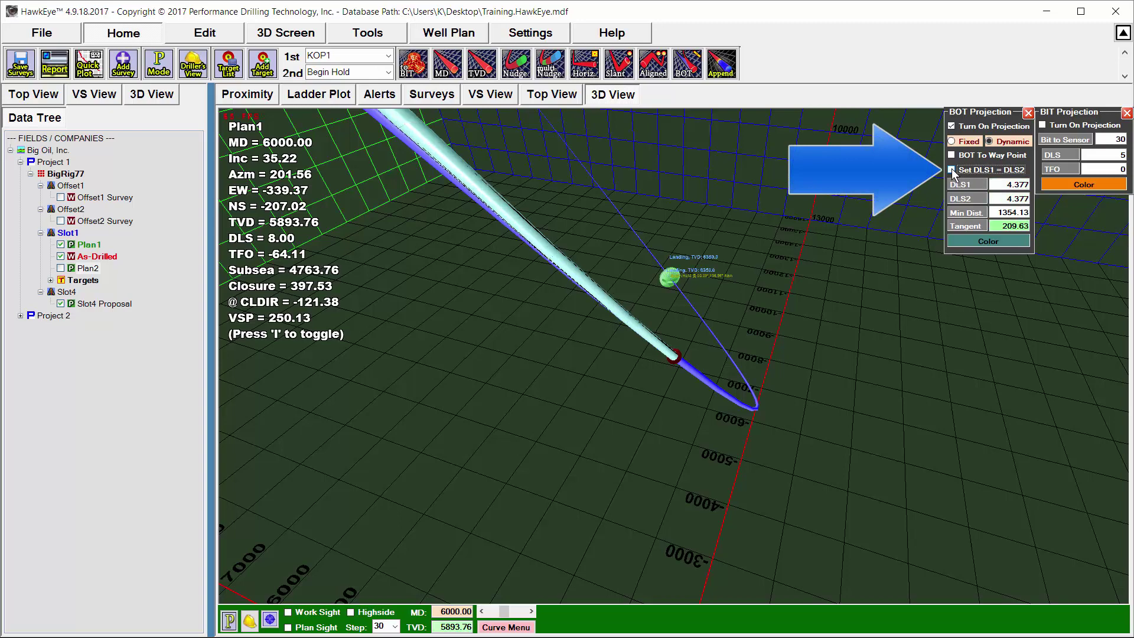
left_click(1014, 184)
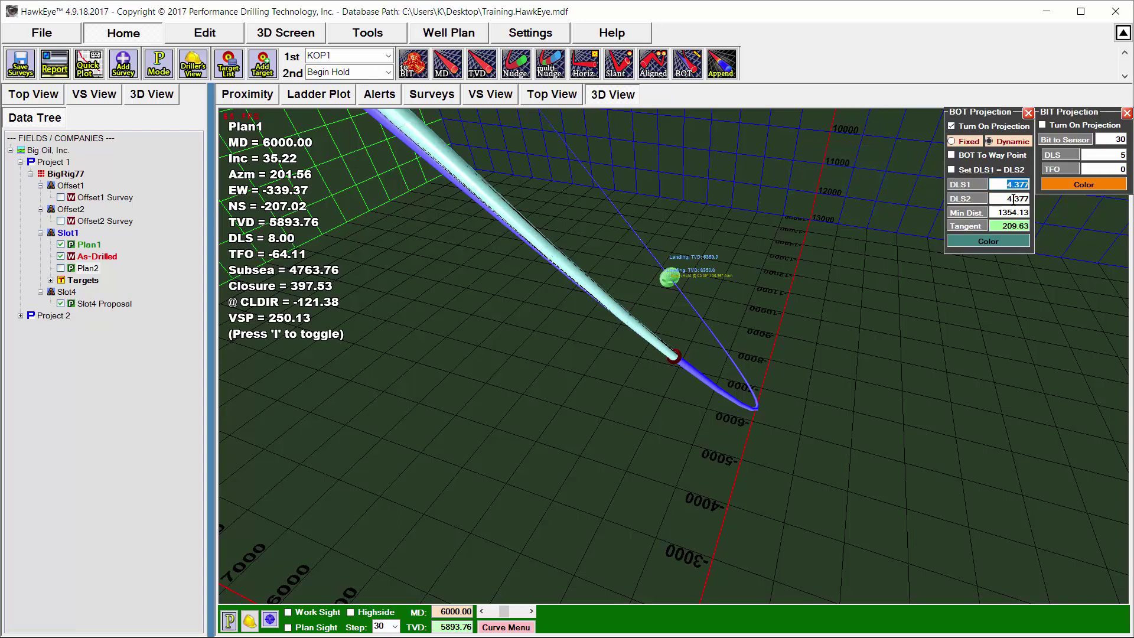
key("Tab")
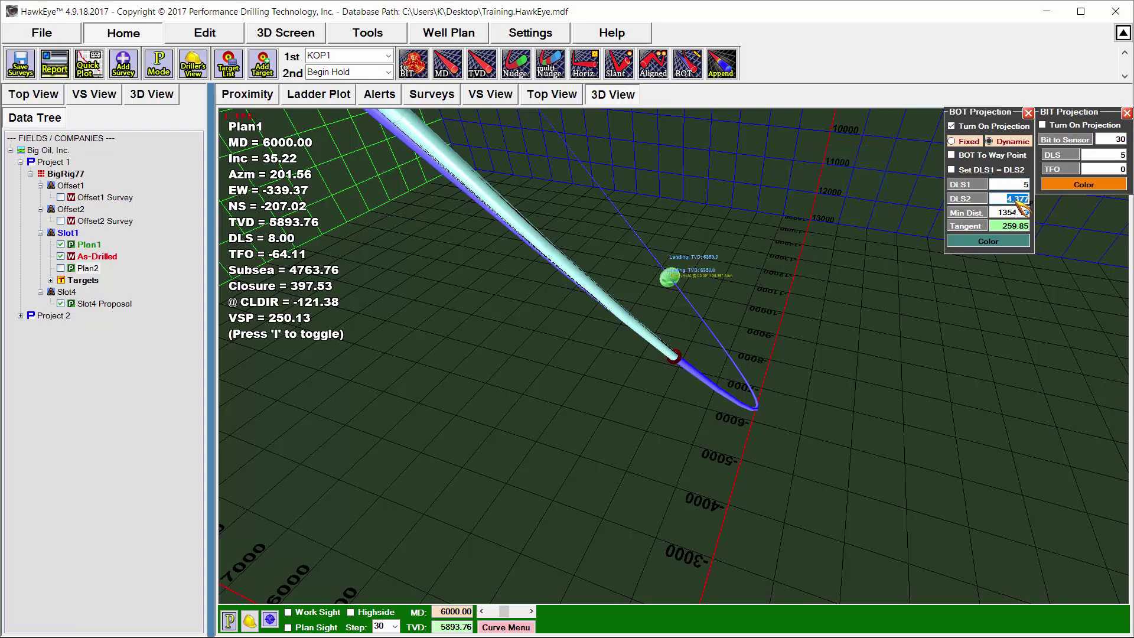
double_click(1016, 202)
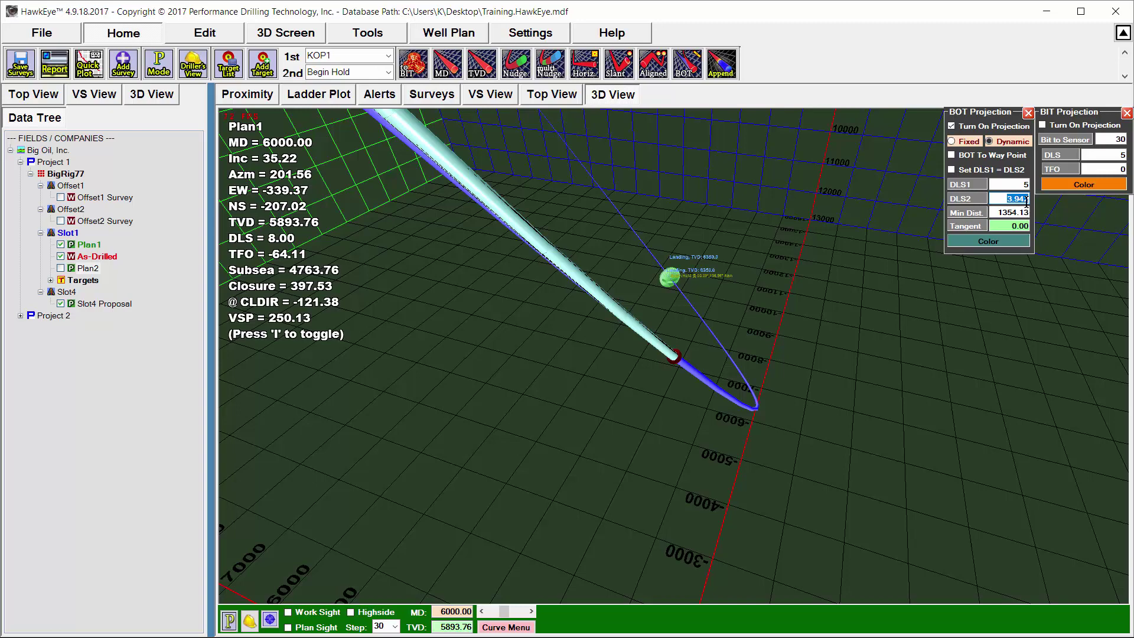
scroll(854, 372, "down", 14)
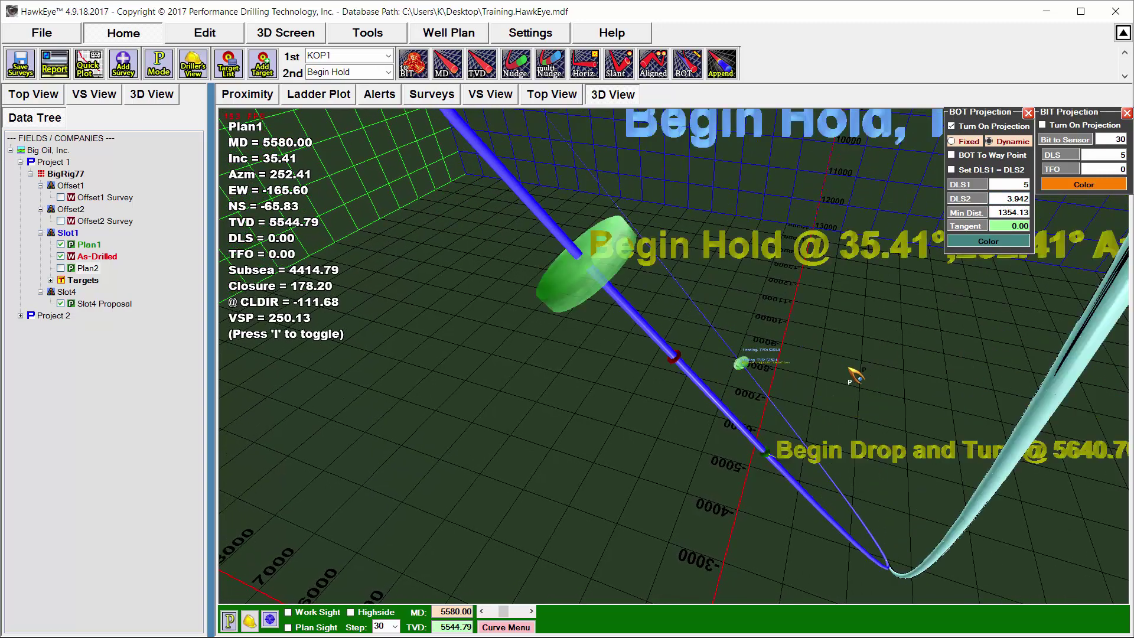
Enable BOT To Way Point and alternate between Work Sight and Plan Sight at MD 6810, ending with Plan Sight.
left_click(951, 154)
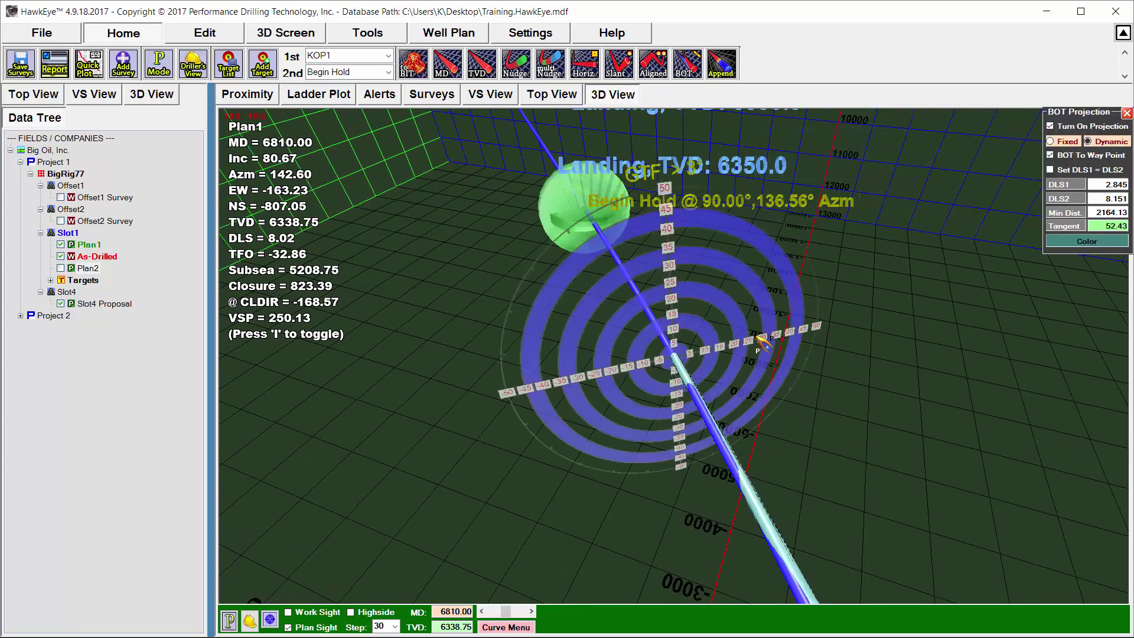
key("s")
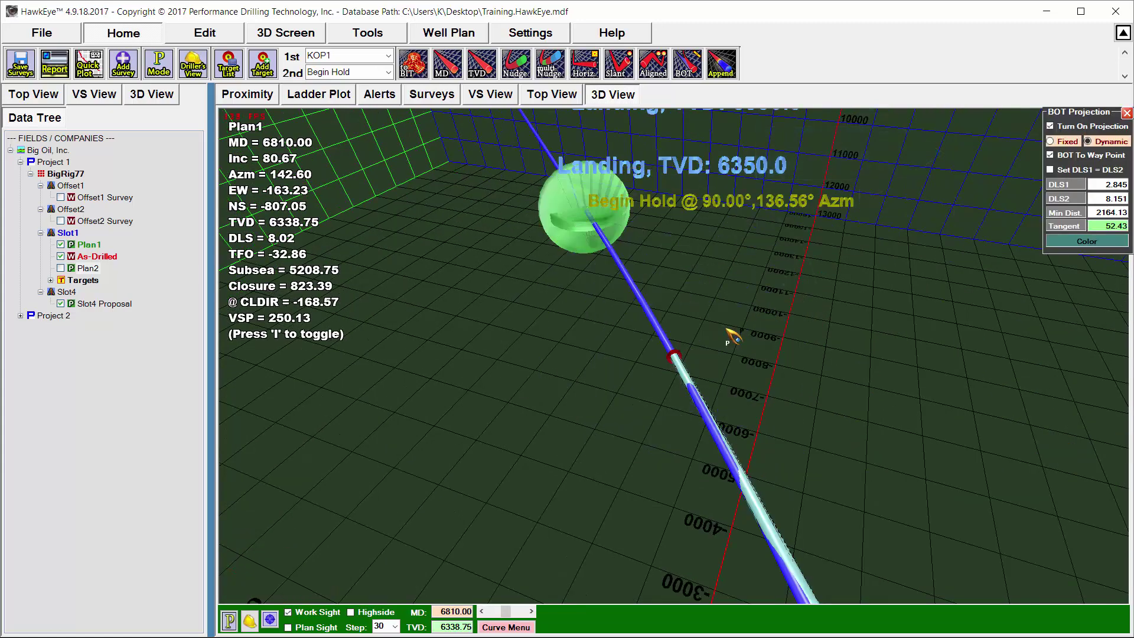
key("space")
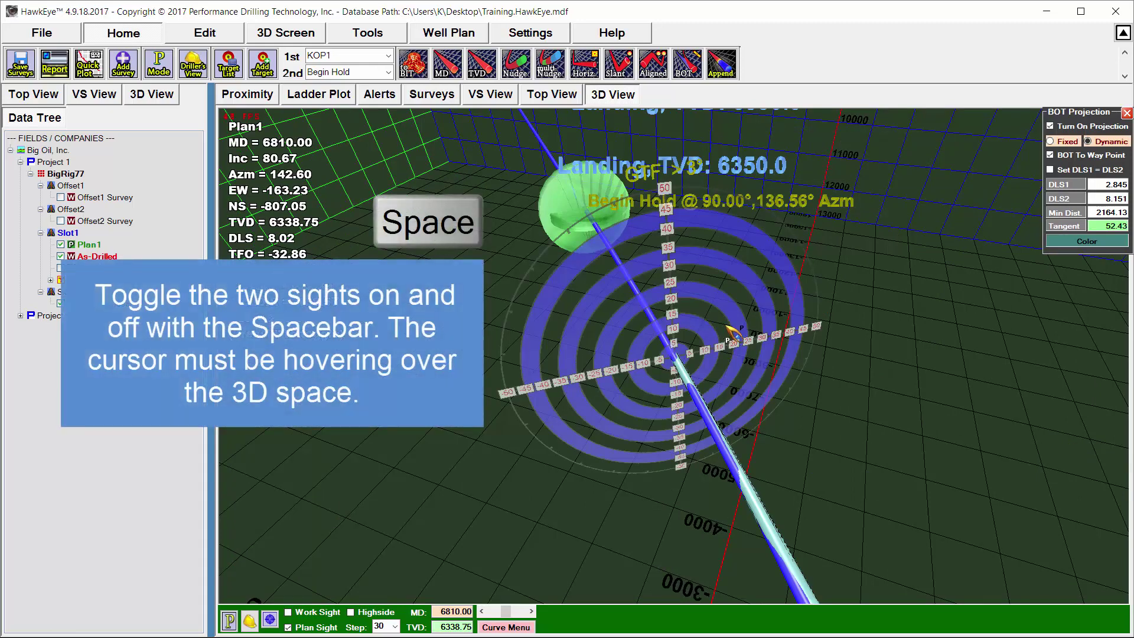
key("space")
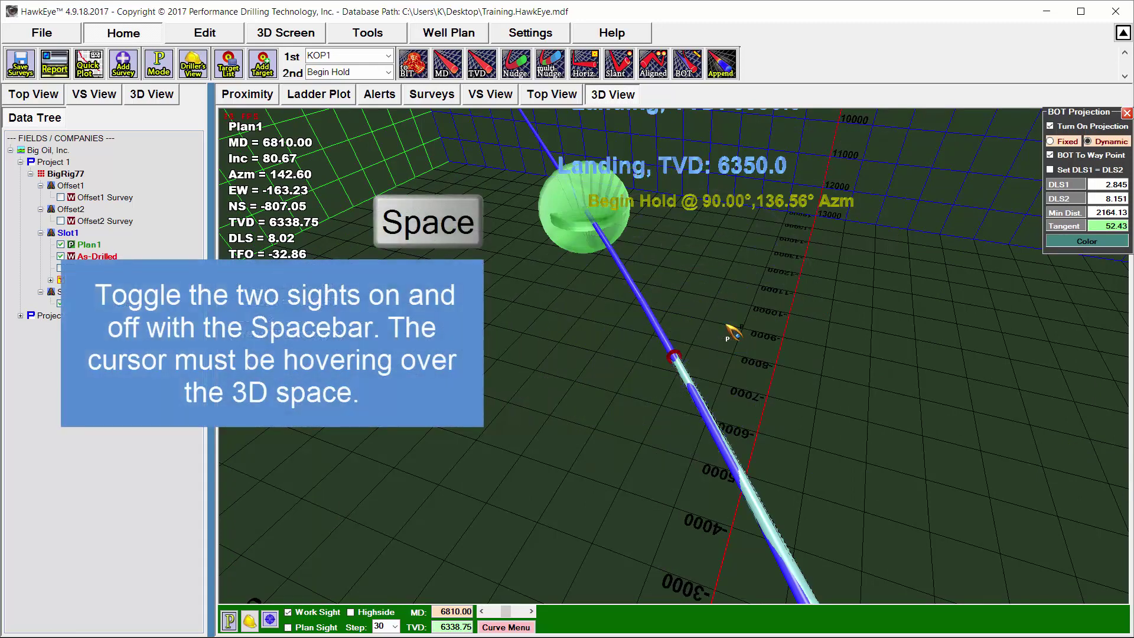
key("space")
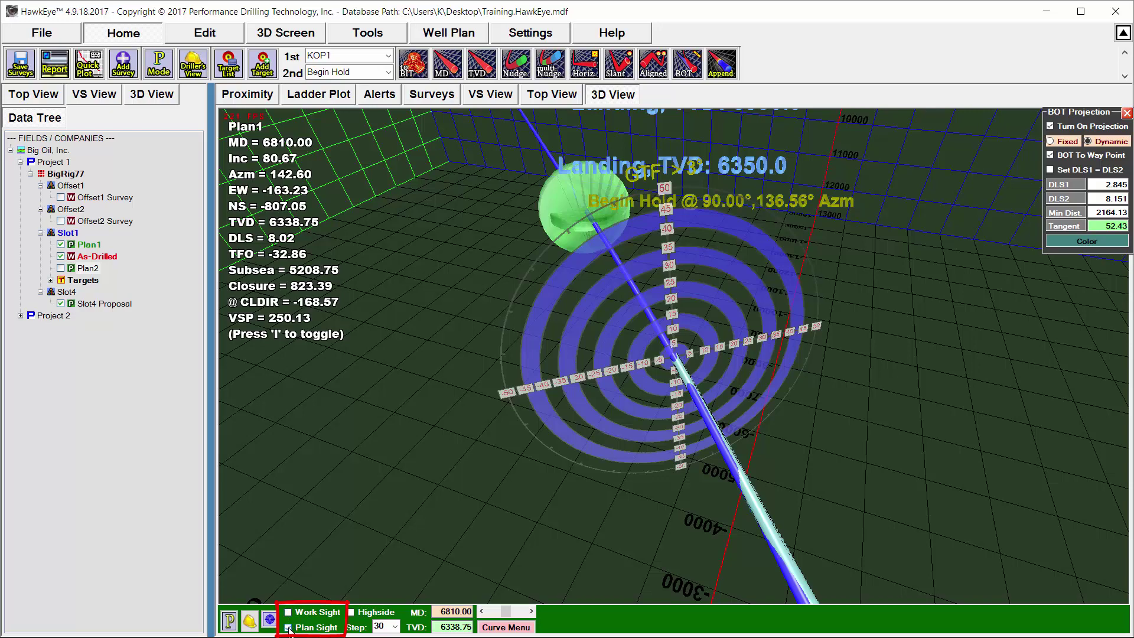
Place the projection's way point slightly off the centre of the plan sight, toward its -5 horizontal mark.
scroll(691, 355, "up", 2)
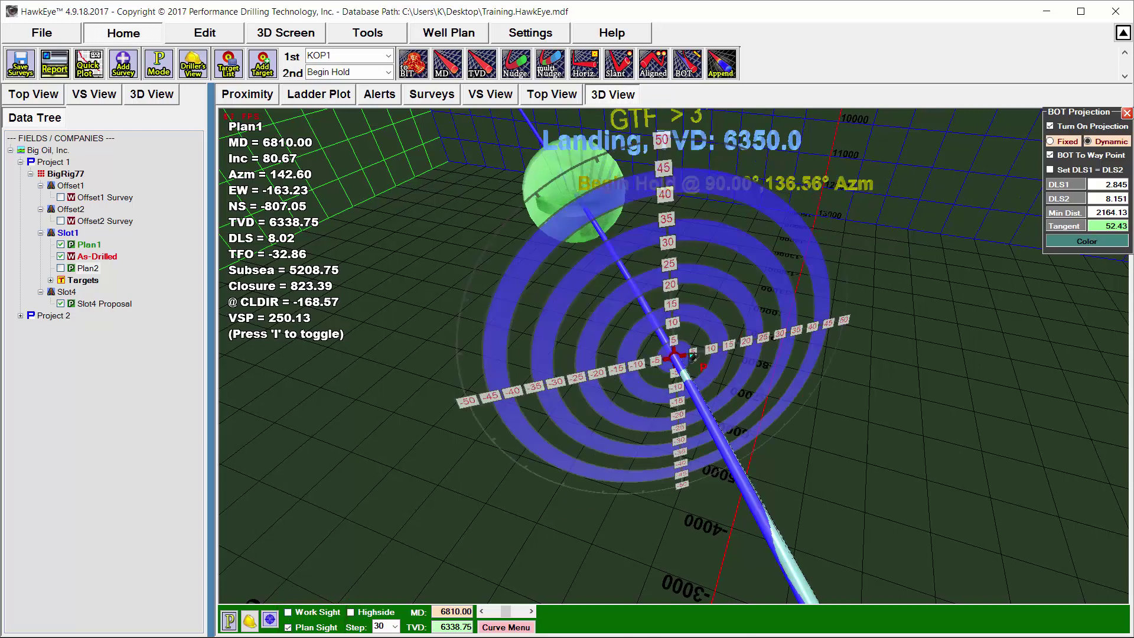
scroll(692, 356, "up", 2)
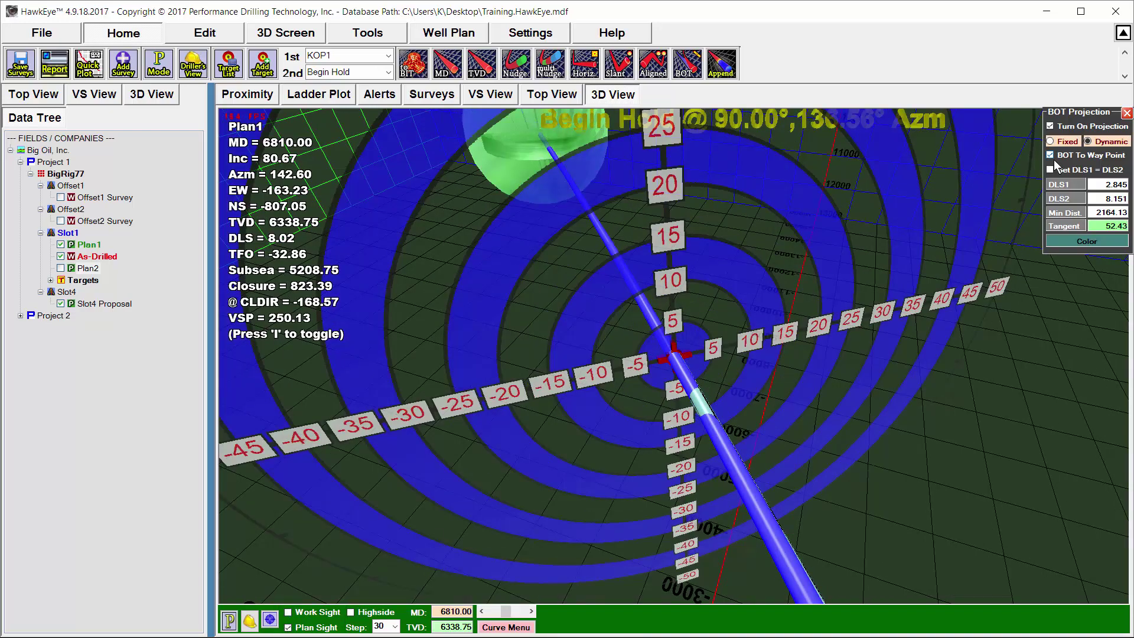
scroll(667, 366, "up", 2)
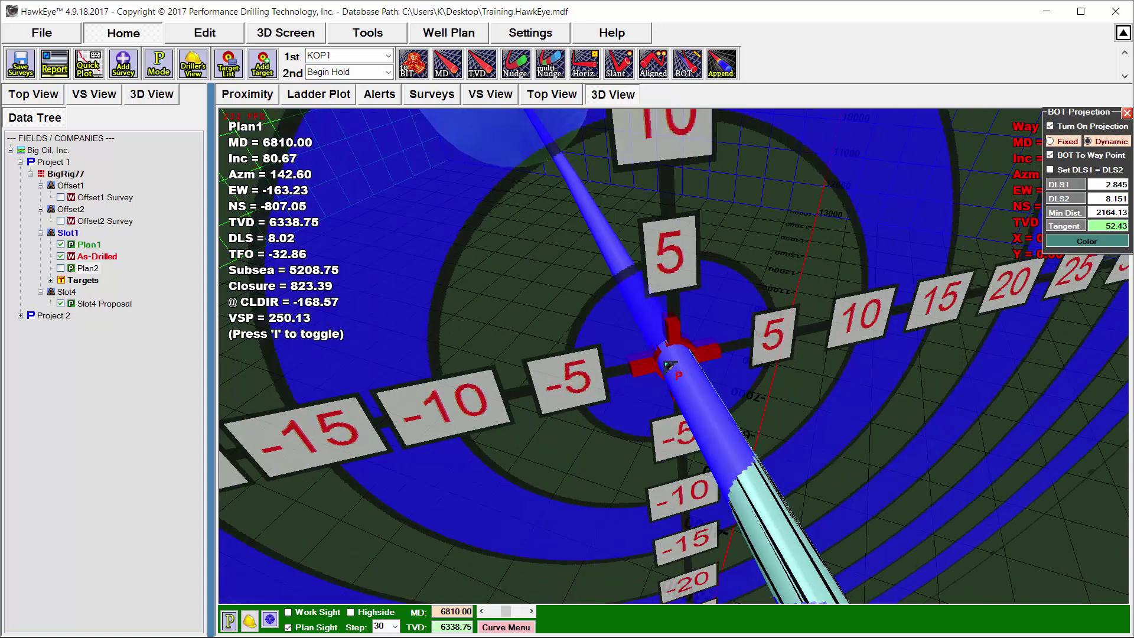
left_click(656, 363)
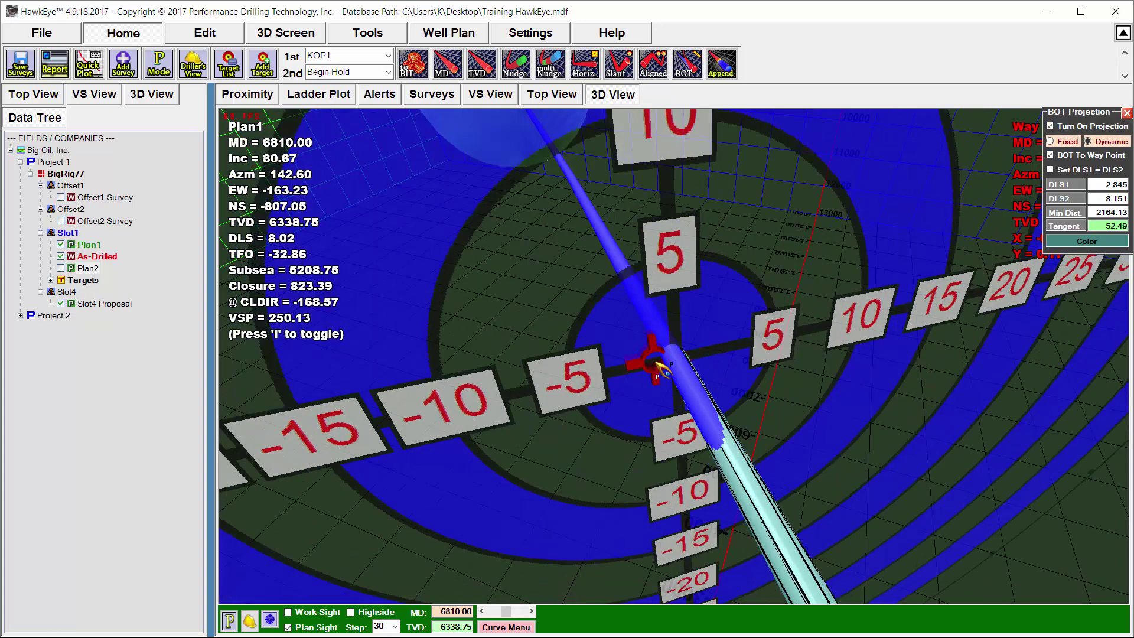
Reposition the projection's way point around the plan sight, ending near its -25 horizontal mark.
left_click_drag(656, 363, 613, 362)
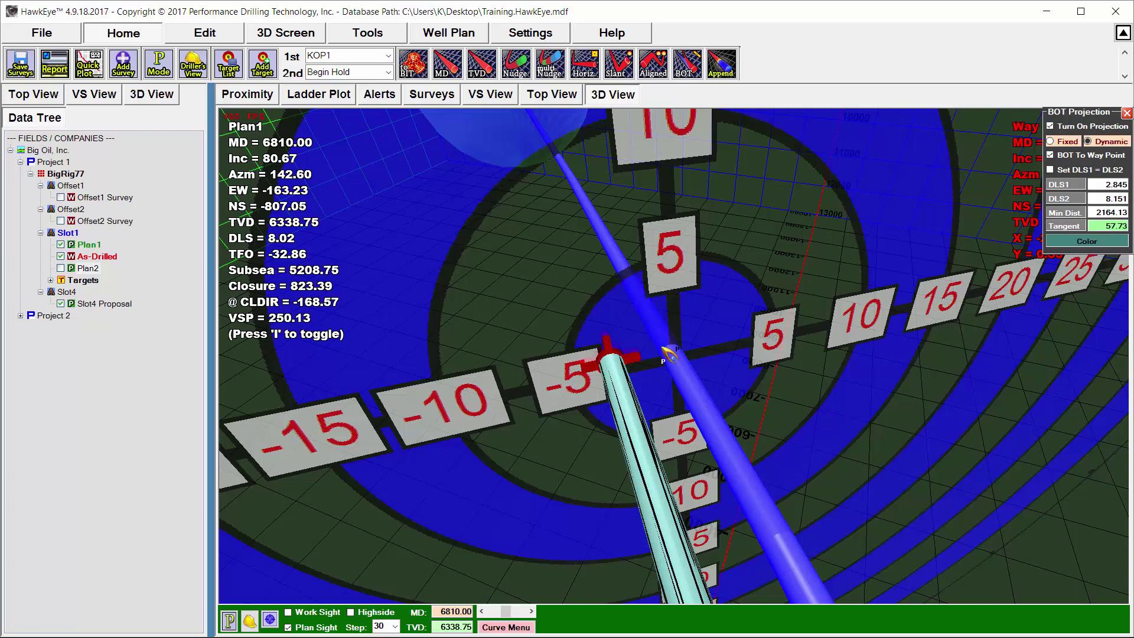
left_click_drag(635, 364, 475, 247)
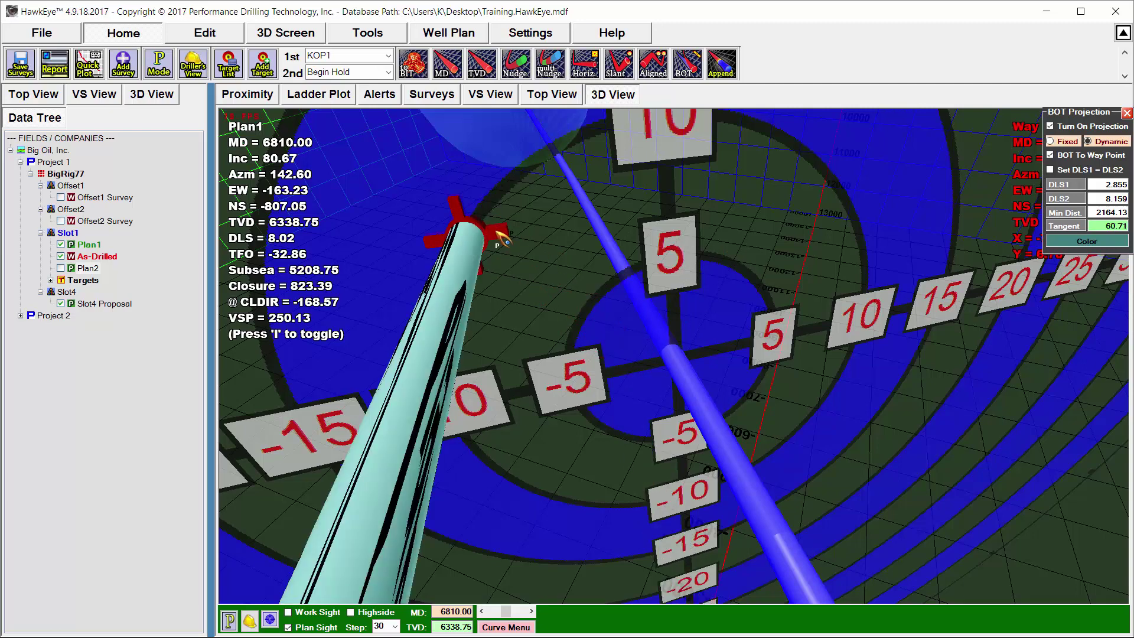
scroll(533, 293, "down", 5)
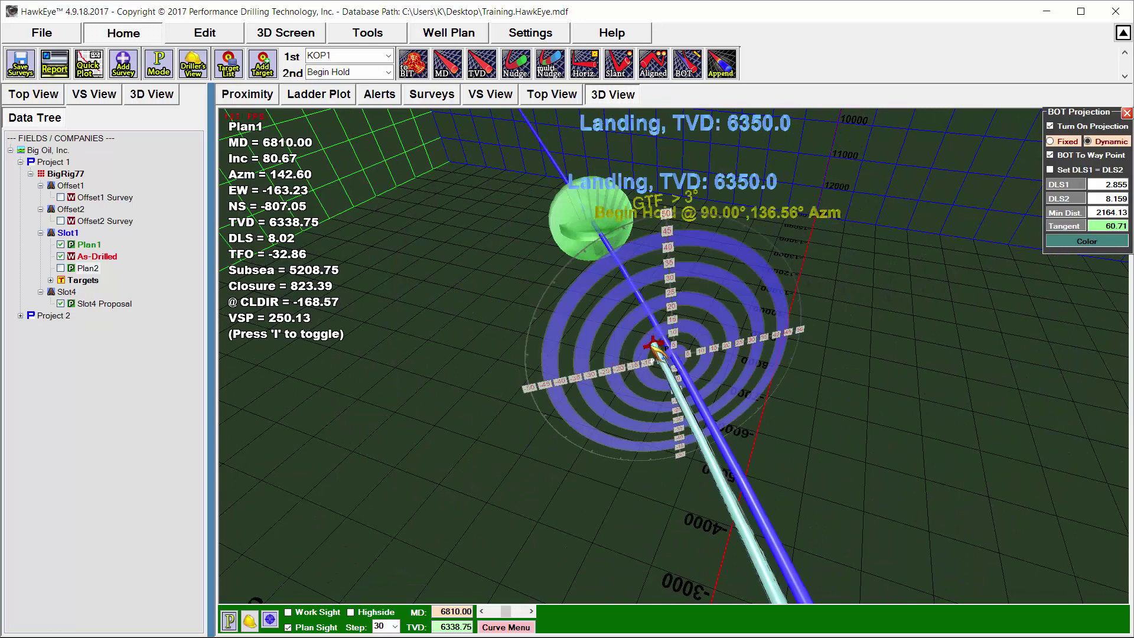
left_click_drag(651, 347, 611, 371)
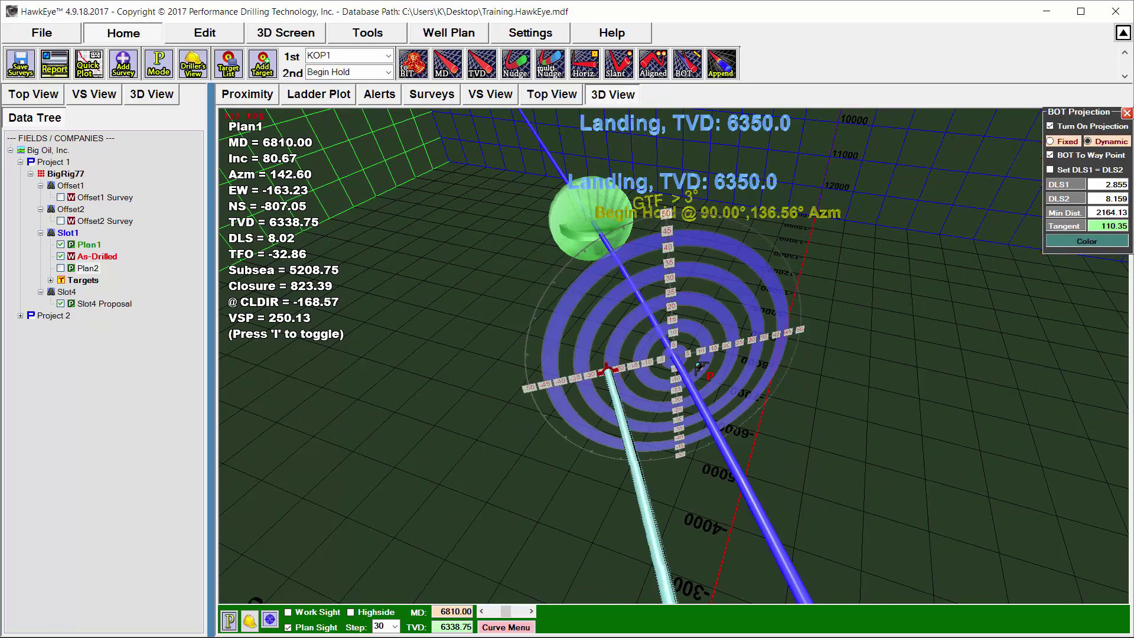
scroll(697, 367, "up", 5)
scroll(697, 367, "down", 3)
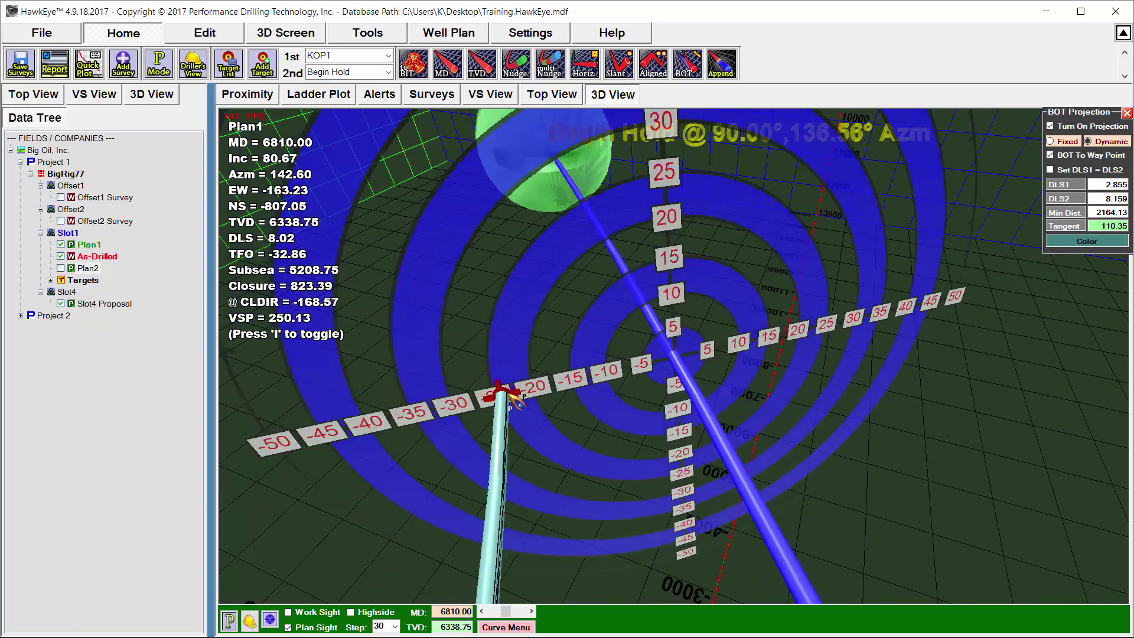
Place the projection's way point at about the 20 mark on the plan sight's horizontal axis and view both well paths.
left_click_drag(509, 396, 803, 333)
left_click_drag(786, 460, 667, 335)
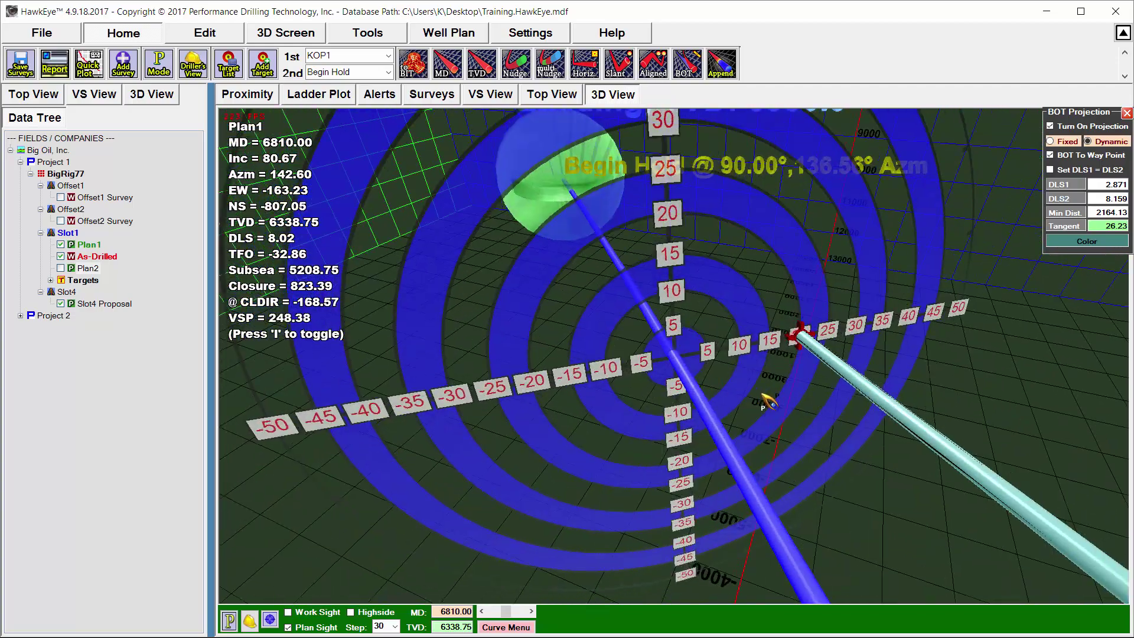
scroll(798, 400, "down", 5)
left_click_drag(798, 401, 455, 376)
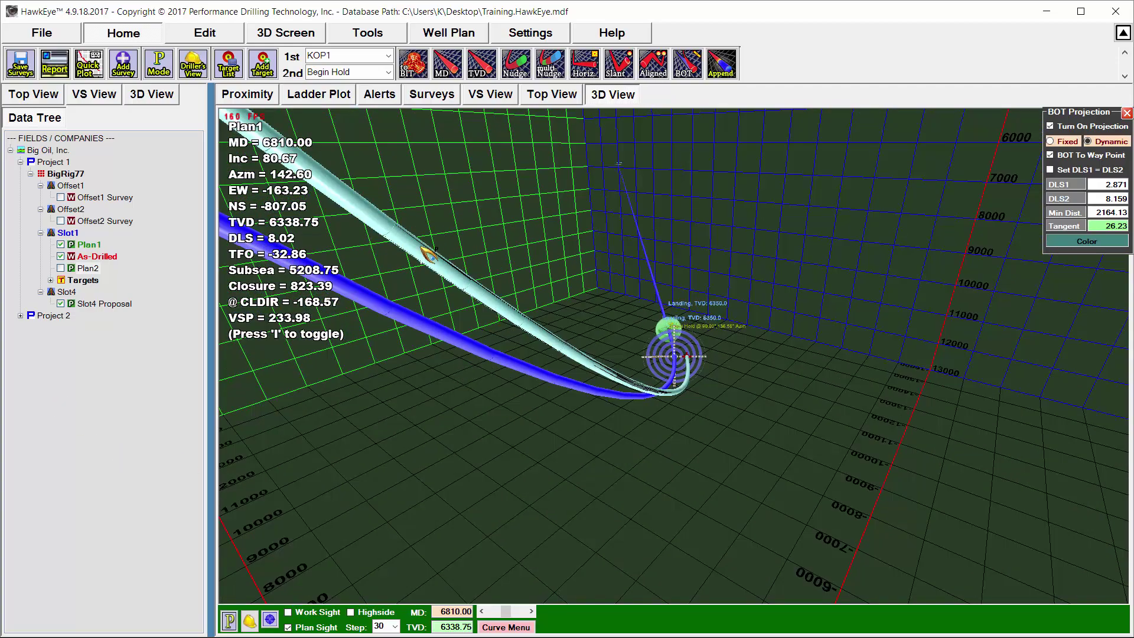
Show the 3D view beside the survey table, widen its pane, and review the final stations of the BOT projection to Plan1.
left_click(144, 94)
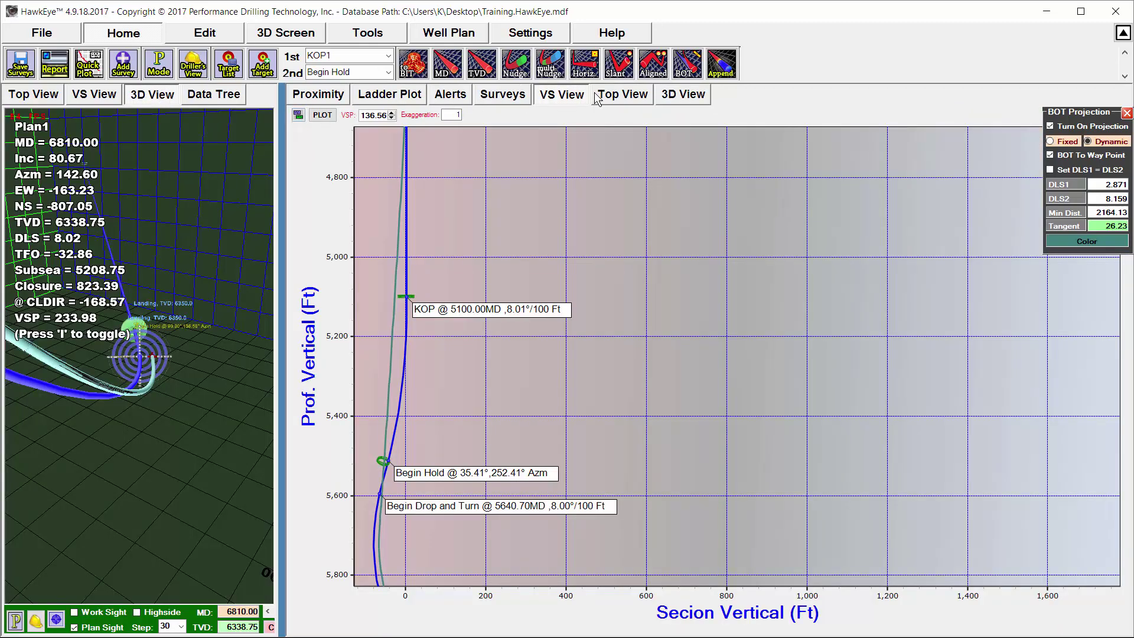
left_click(502, 94)
left_click_drag(833, 227, 473, 241)
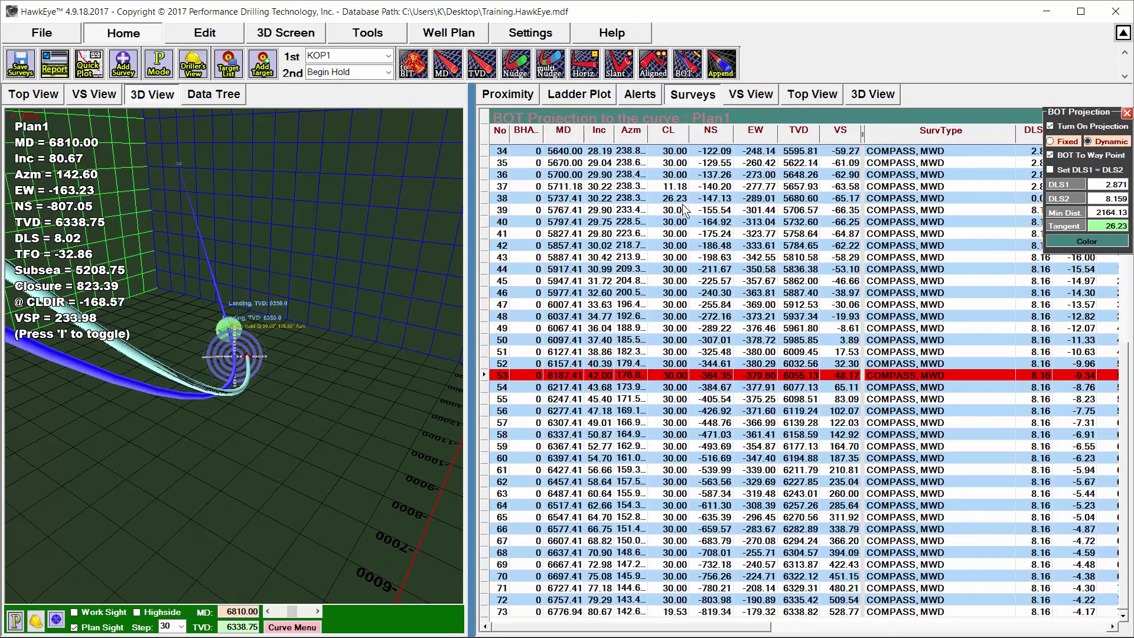
mouse_move(1127, 359)
left_mouse_down()
mouse_move(1127, 286)
mouse_move(1125, 367)
left_mouse_up()
Generate a survey report for Plan1 with the projection included and enlarge its page 3.
left_click(50, 70)
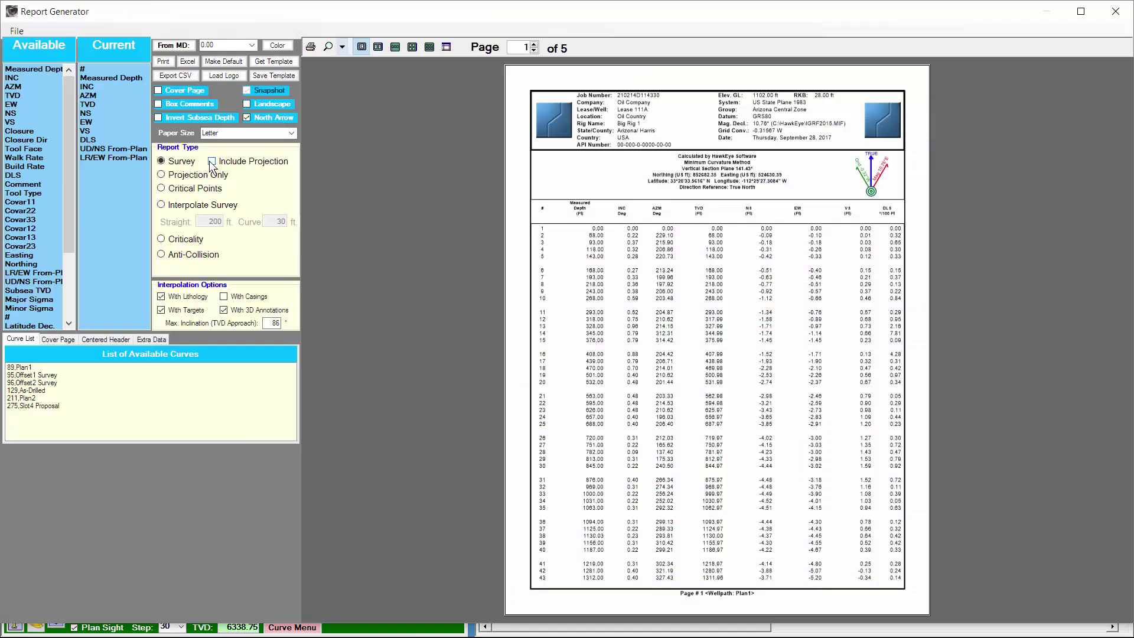
left_click(211, 161)
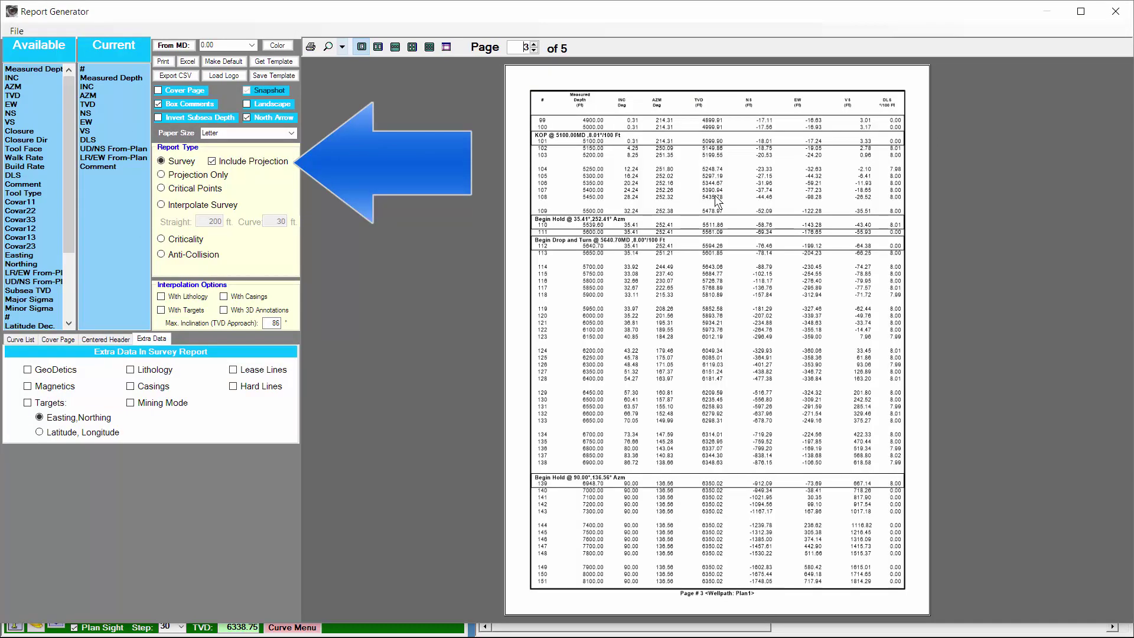
scroll(714, 196, "up", 7)
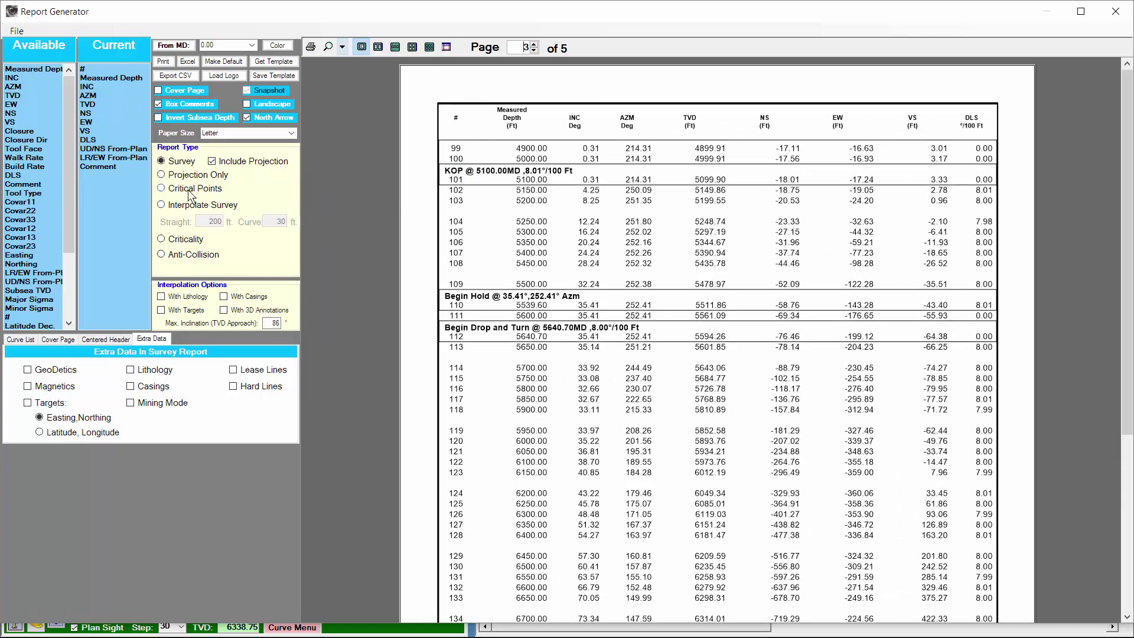
Change the report type to Projection Only and show its first page.
left_click(161, 175)
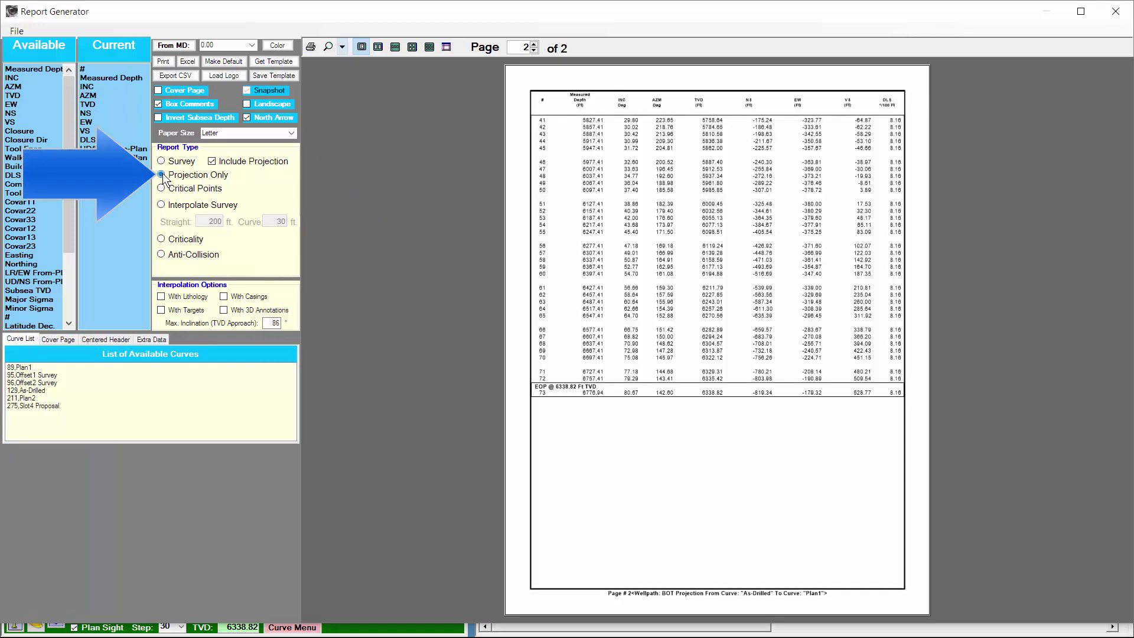
left_click(533, 51)
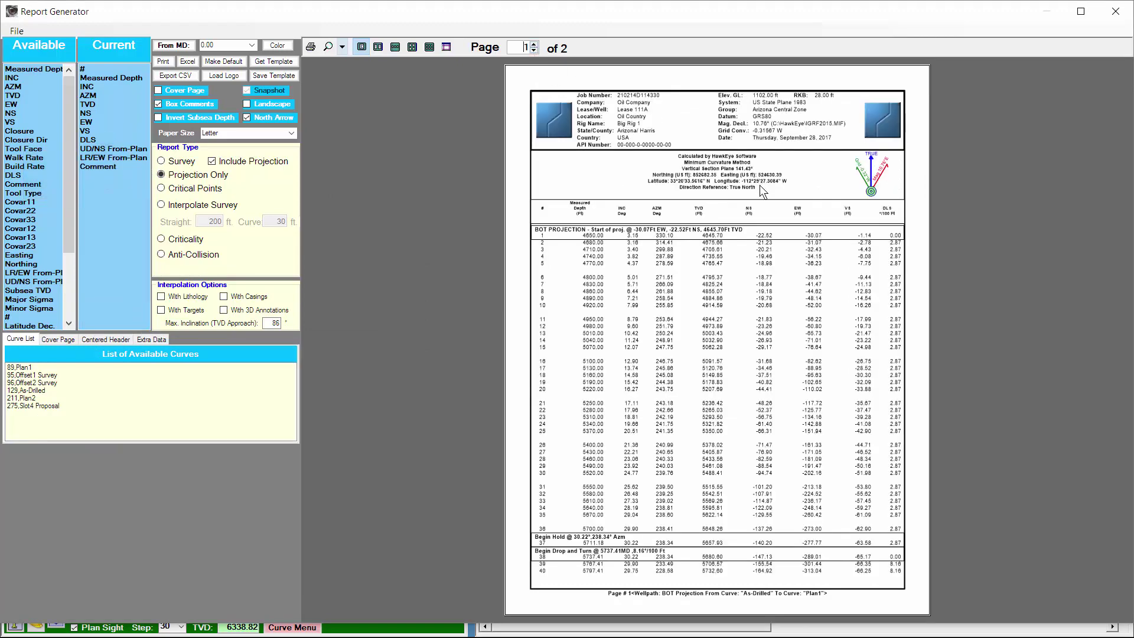